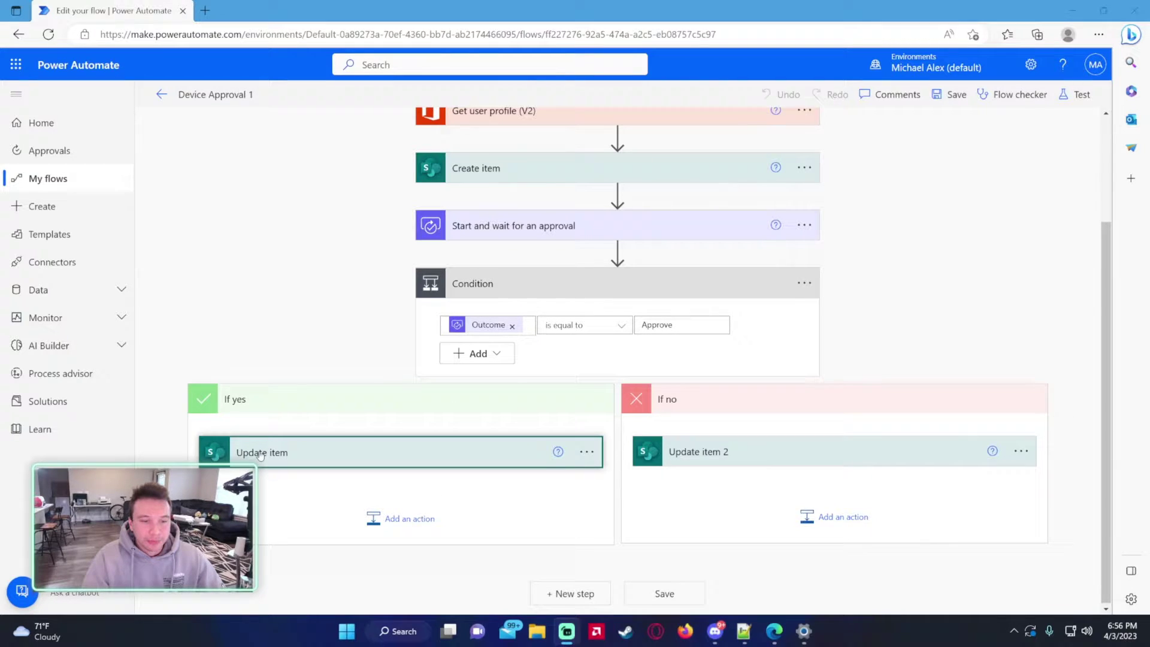
Step: Scroll the Device Approval 1 flow to find Update item 2 under the If no branch
{"action": "left_click", "coordinate": [470, 134]}
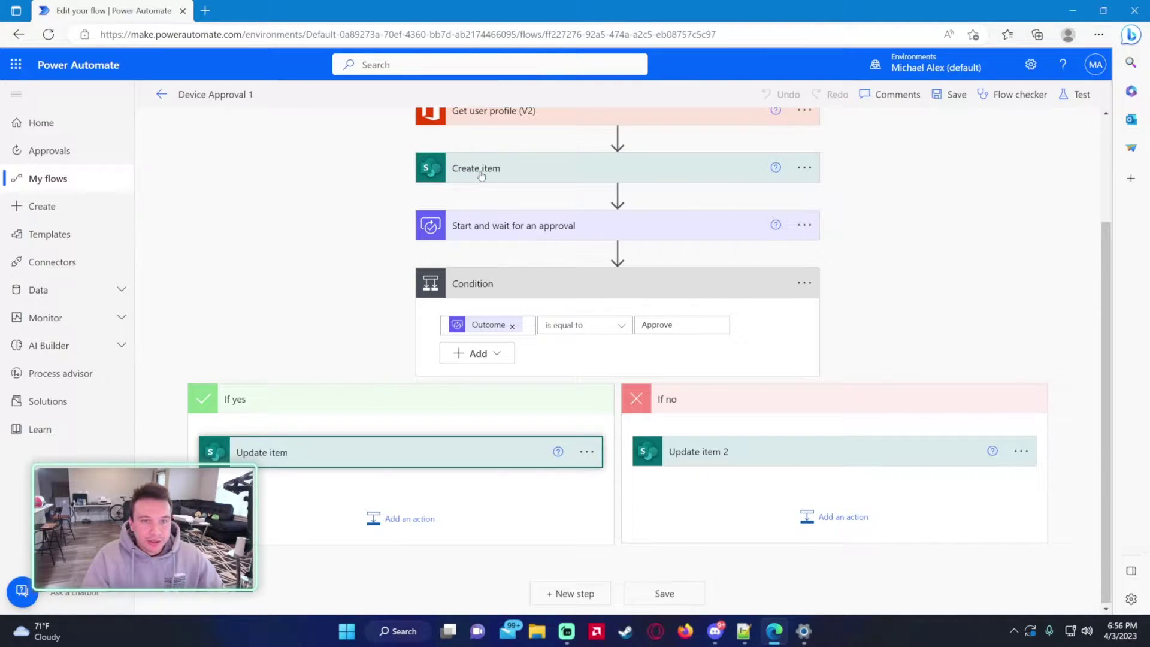
{"action": "scroll", "coordinate": [482, 180], "scroll_direction": "up", "scroll_amount": 1}
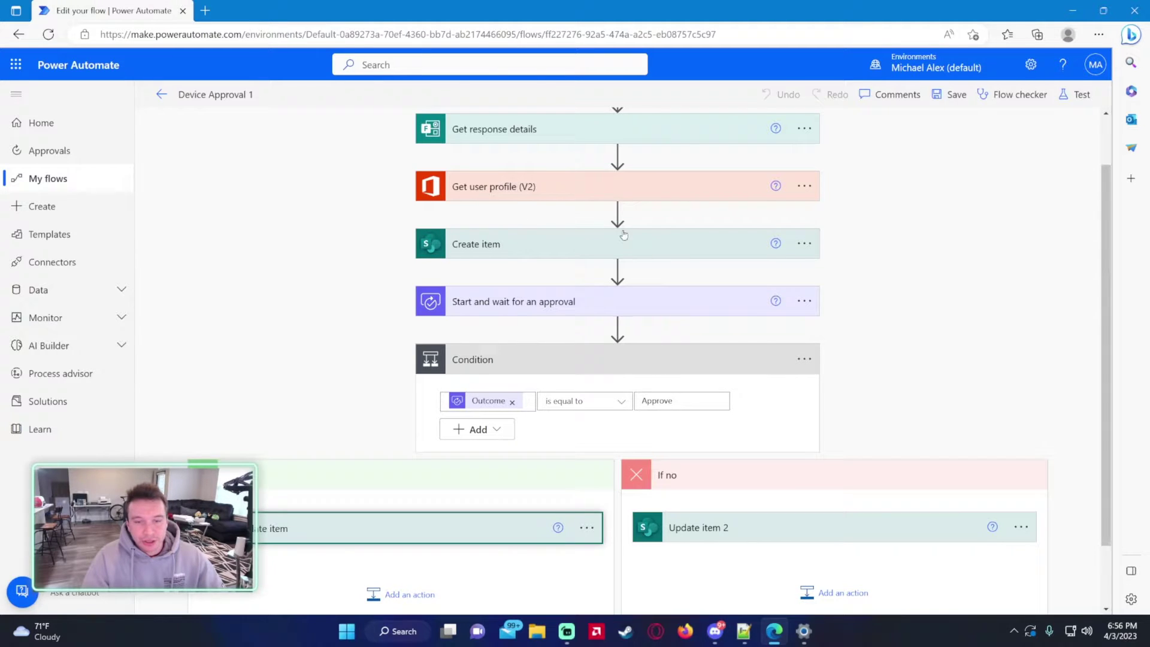
{"action": "scroll", "coordinate": [471, 431], "scroll_direction": "down", "scroll_amount": 1}
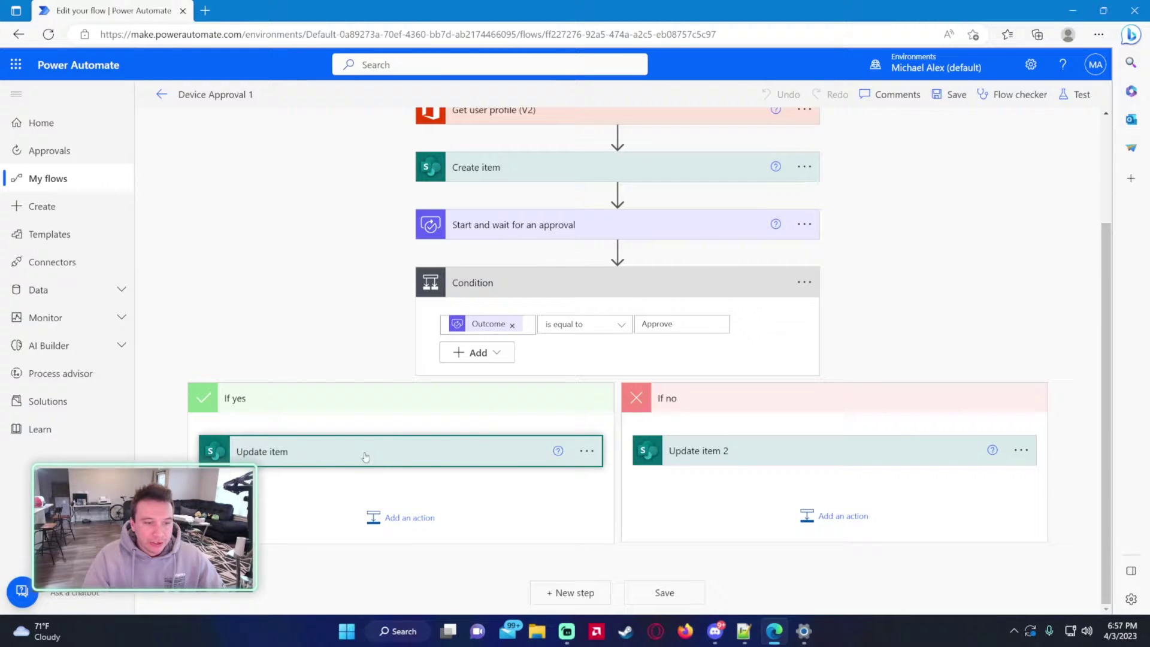
Step: Delete the Update item 2 step from the If no branch
{"action": "left_click", "coordinate": [1024, 453]}
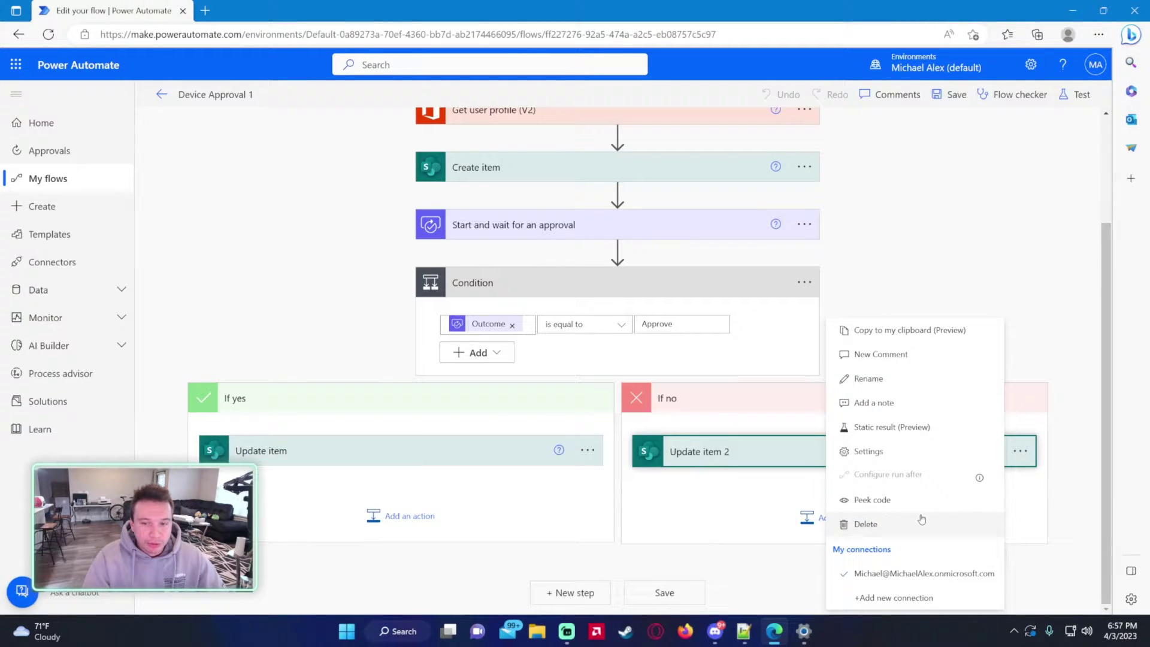
{"action": "left_click", "coordinate": [869, 524]}
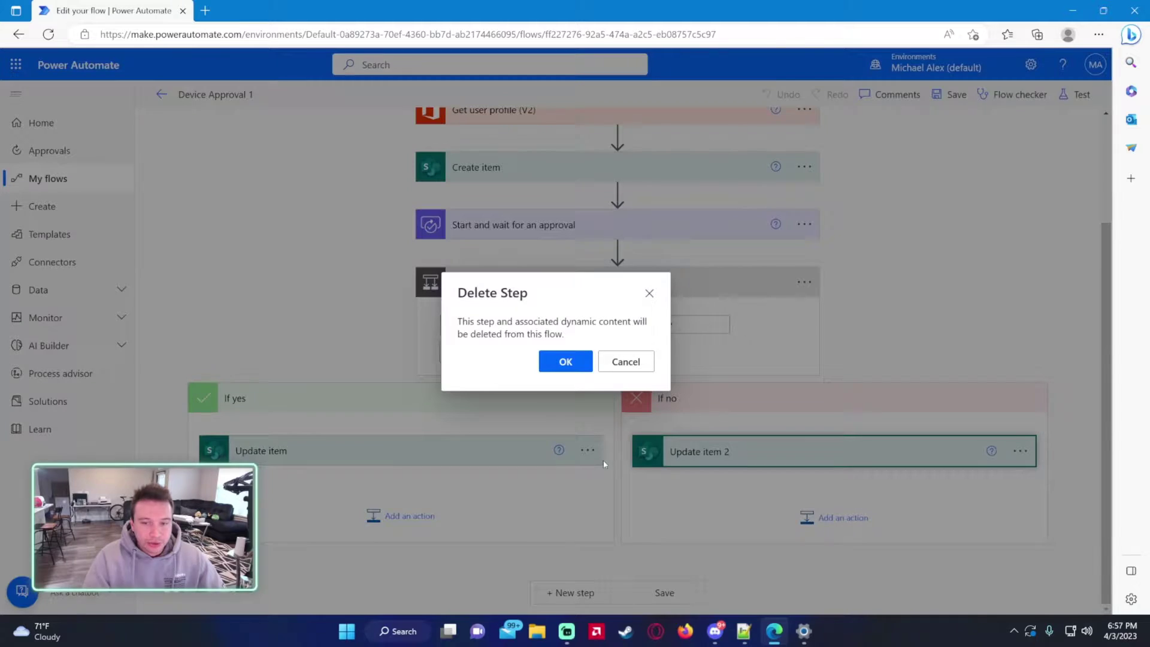
{"action": "left_click", "coordinate": [565, 361]}
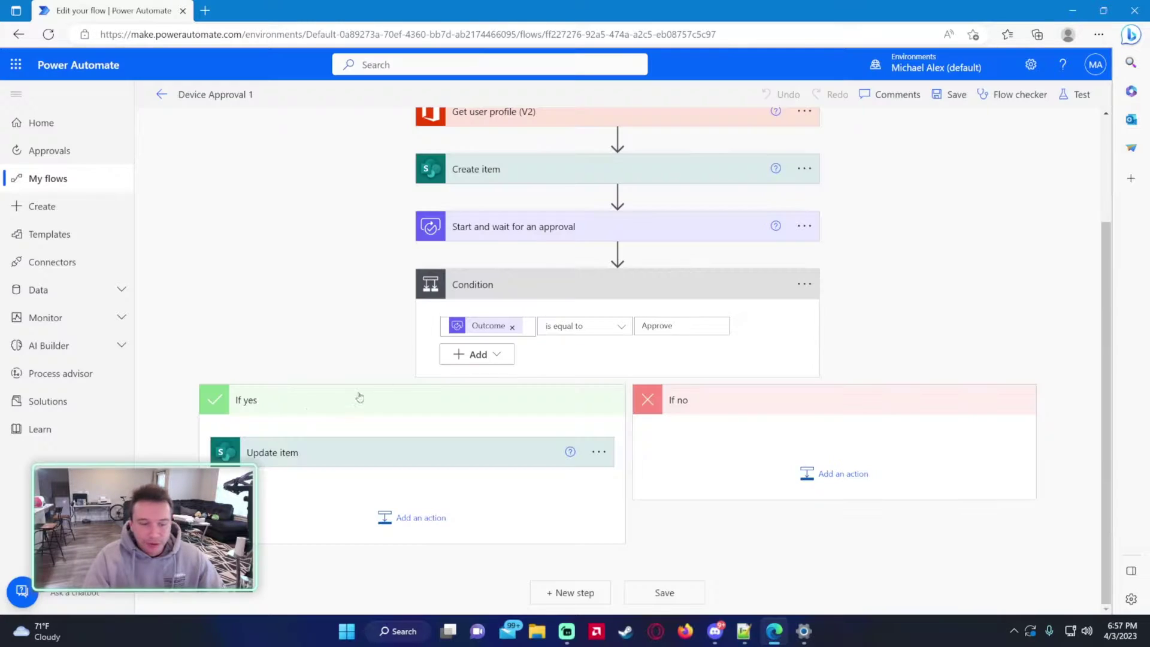
Step: Expand the Update item card in the If yes branch to review its fields
{"action": "left_click", "coordinate": [267, 452]}
{"action": "scroll", "coordinate": [291, 387], "scroll_direction": "down", "scroll_amount": 1}
{"action": "scroll", "coordinate": [311, 384], "scroll_direction": "up", "scroll_amount": 2}
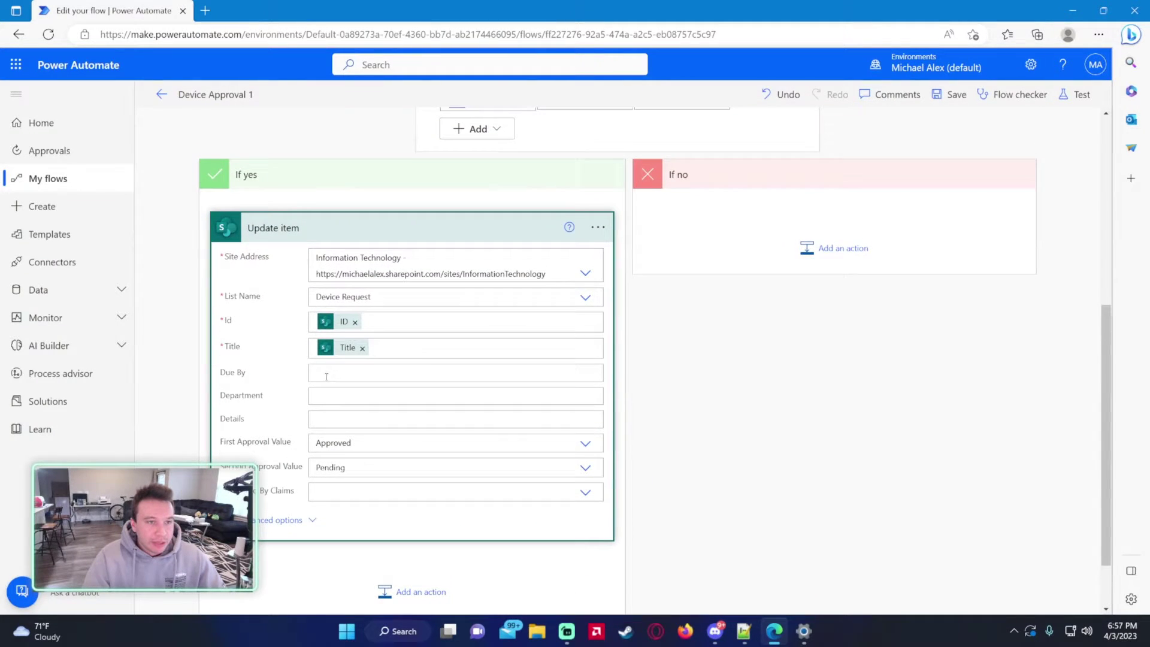
{"action": "scroll", "coordinate": [455, 345], "scroll_direction": "up", "scroll_amount": 2}
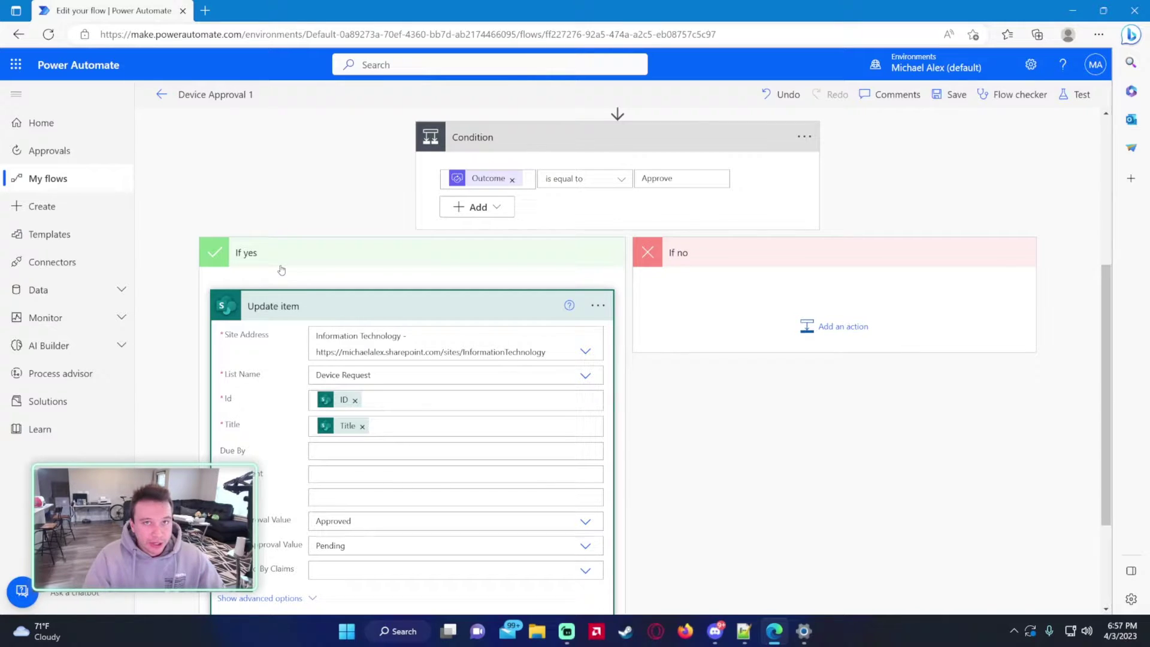
{"action": "scroll", "coordinate": [326, 305], "scroll_direction": "down", "scroll_amount": 2}
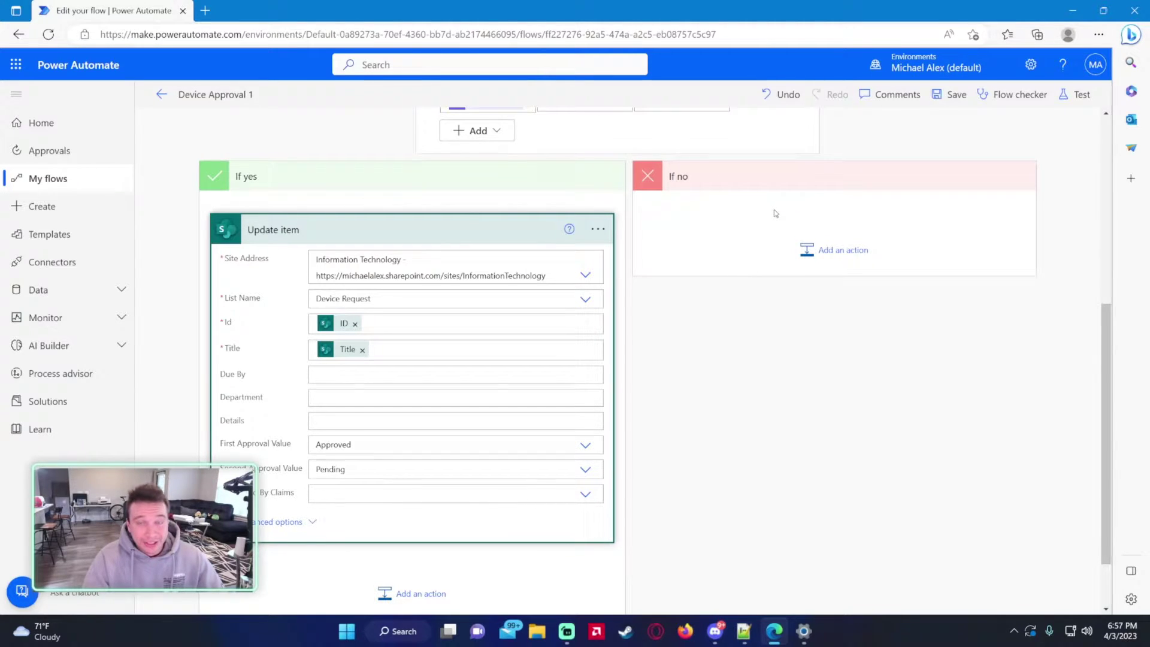
Step: Copy Update item to the clipboard and paste it into the If no branch
{"action": "left_click", "coordinate": [598, 232]}
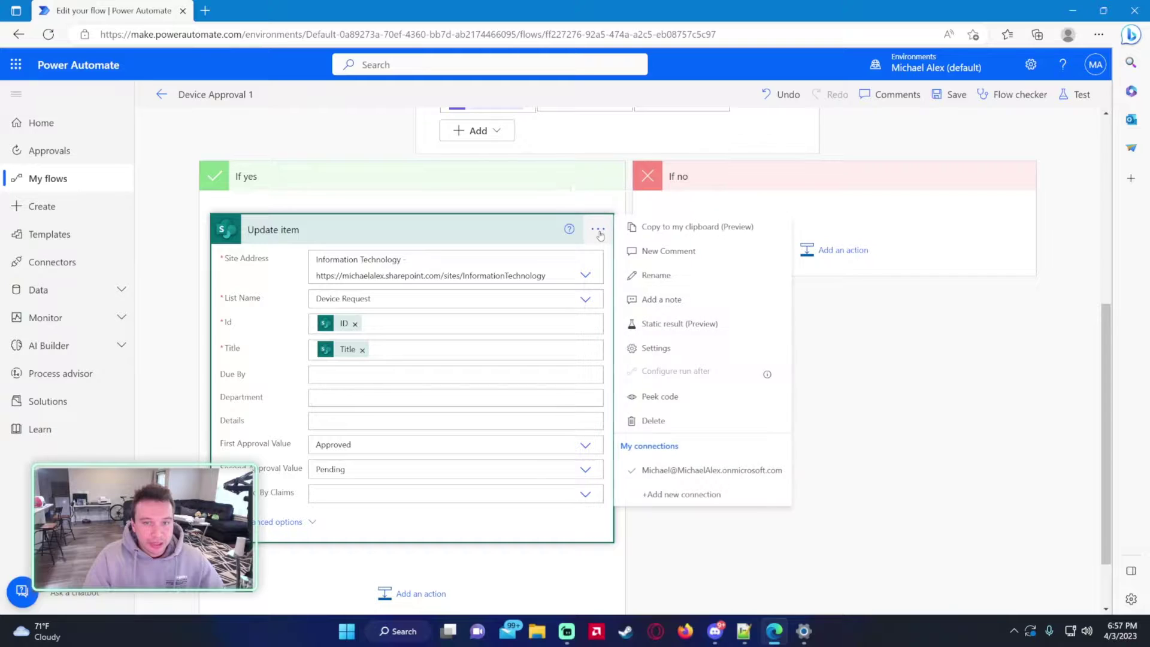
{"action": "left_click", "coordinate": [643, 228]}
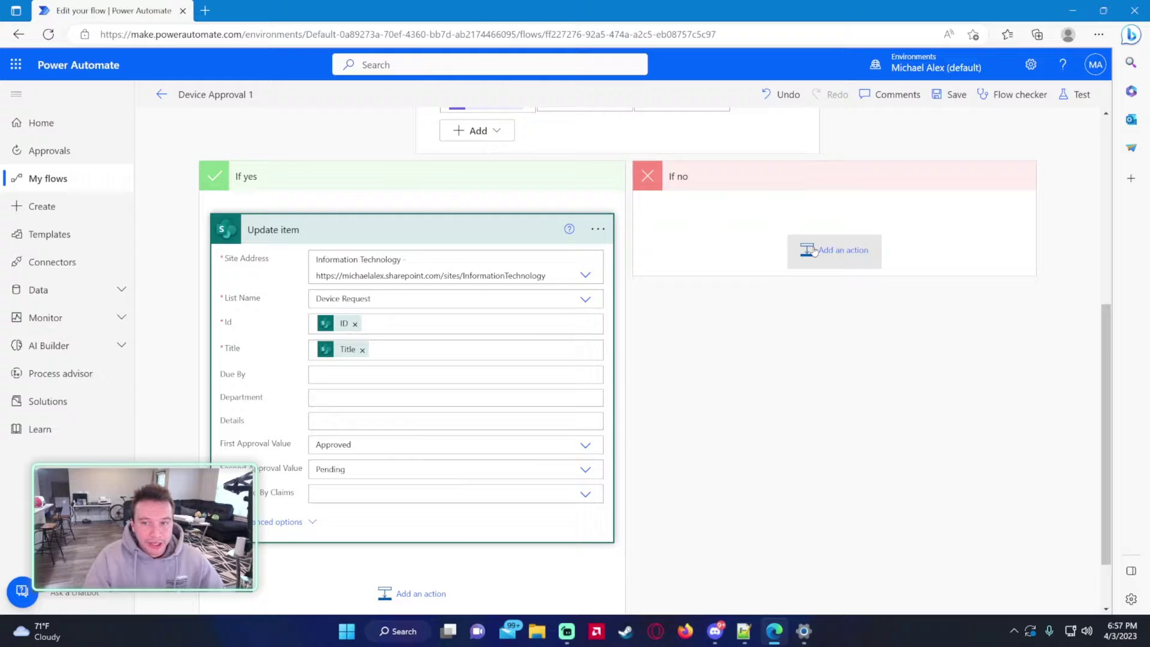
{"action": "left_click", "coordinate": [815, 252]}
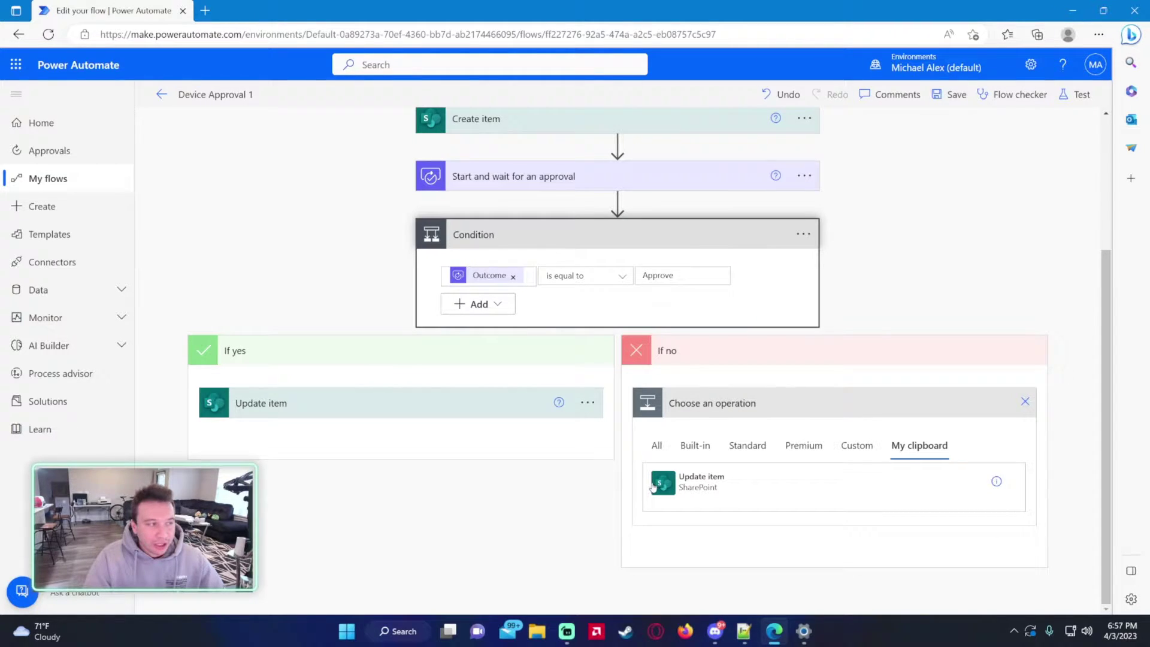
{"action": "left_click", "coordinate": [721, 483]}
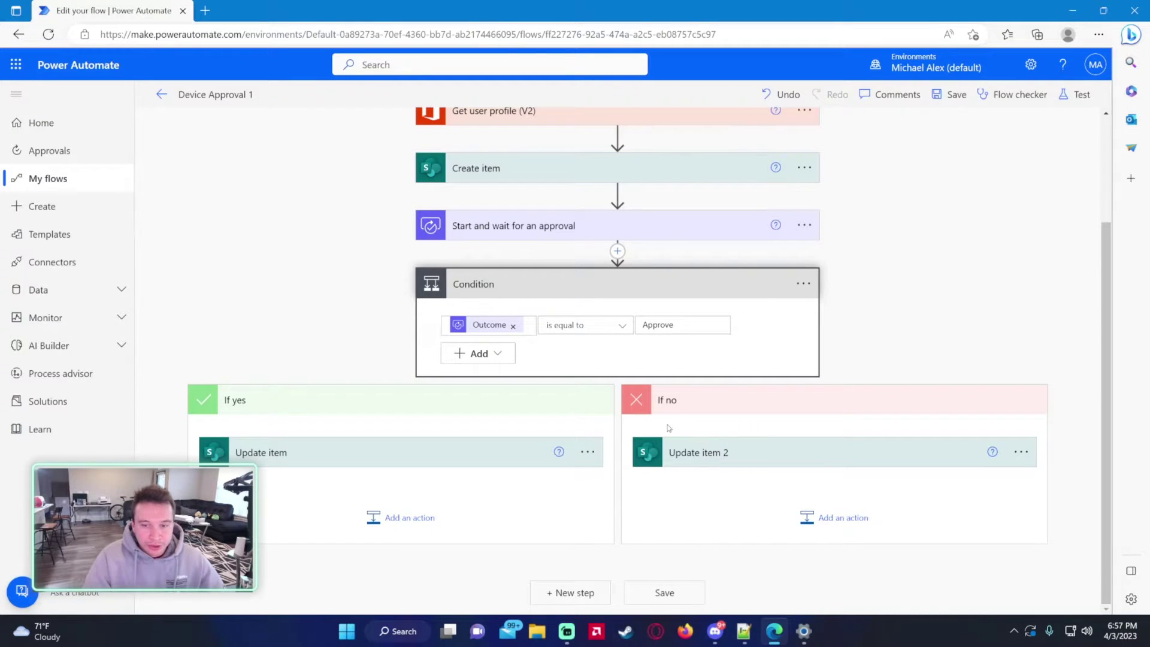
Step: Set Update item 2's Second Approval Value to Denied and save the flow
{"action": "left_click", "coordinate": [711, 451]}
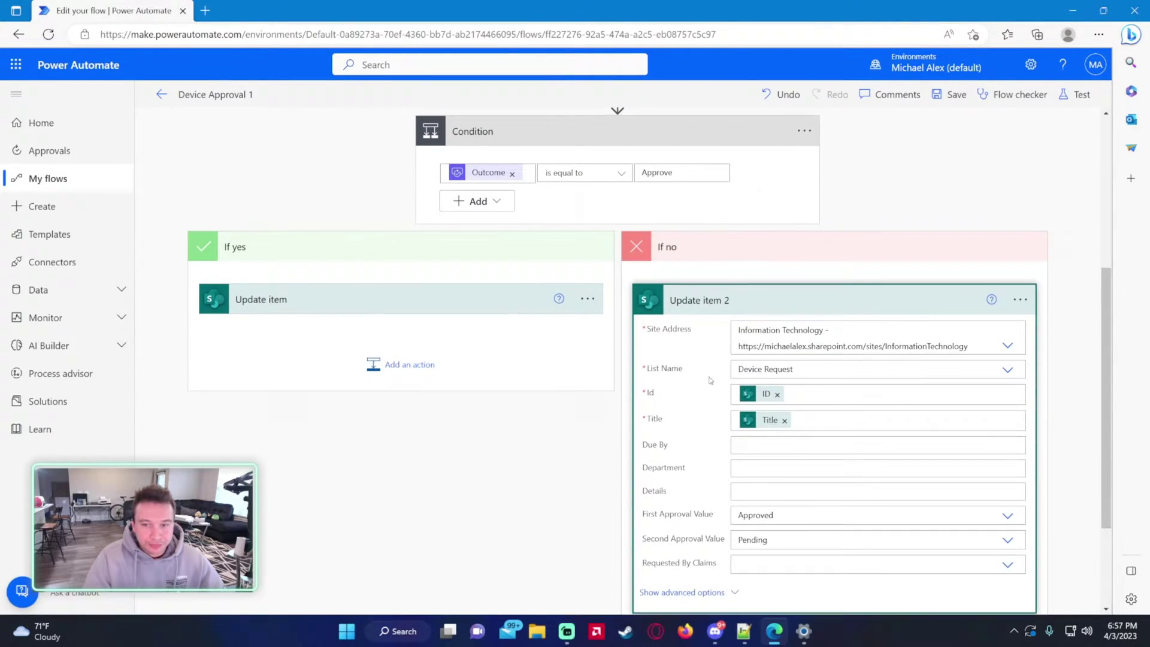
{"action": "left_click", "coordinate": [465, 214]}
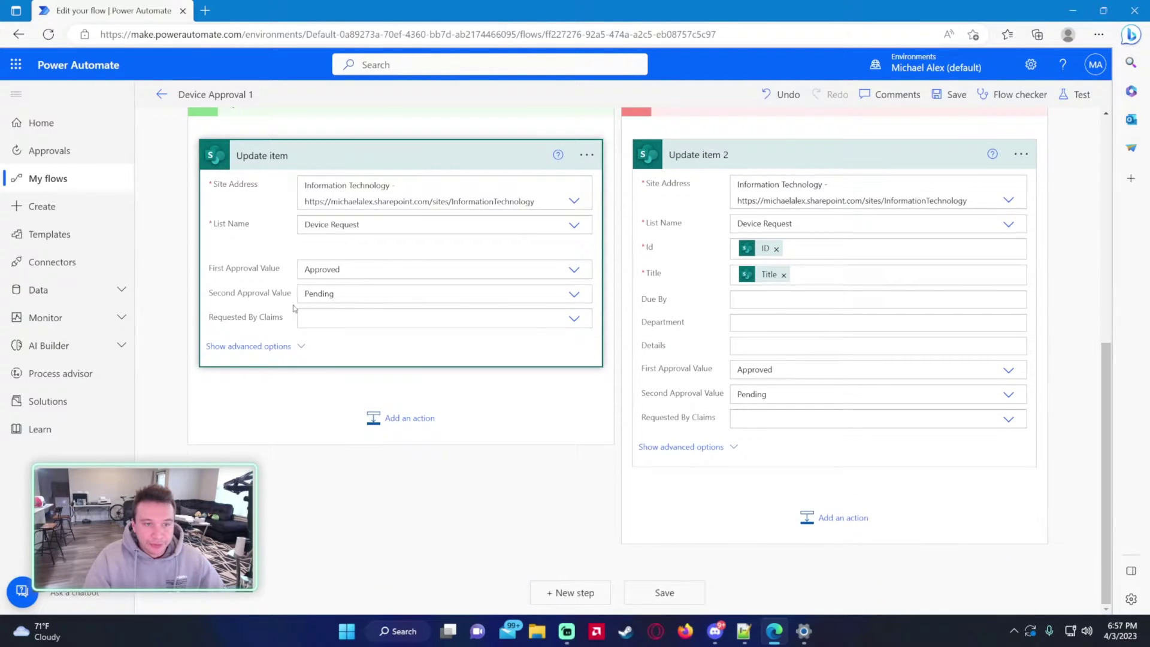
{"action": "left_click", "coordinate": [281, 348]}
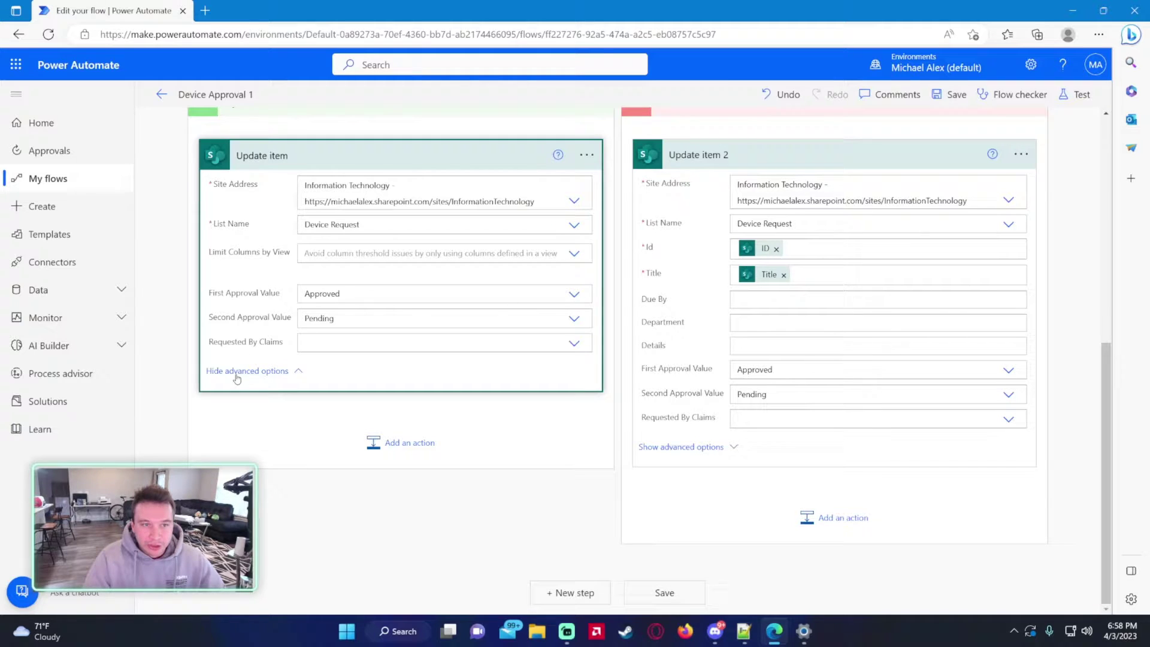
{"action": "left_click", "coordinate": [791, 394]}
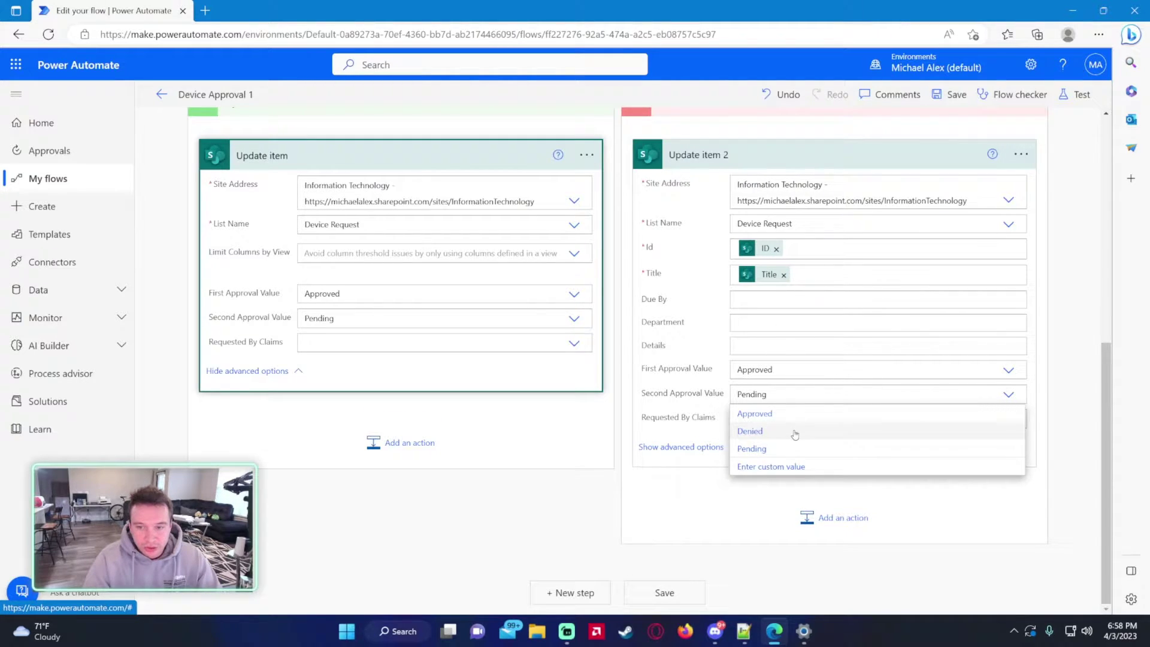
{"action": "left_click", "coordinate": [751, 431]}
{"action": "scroll", "coordinate": [779, 419], "scroll_direction": "up", "scroll_amount": 6}
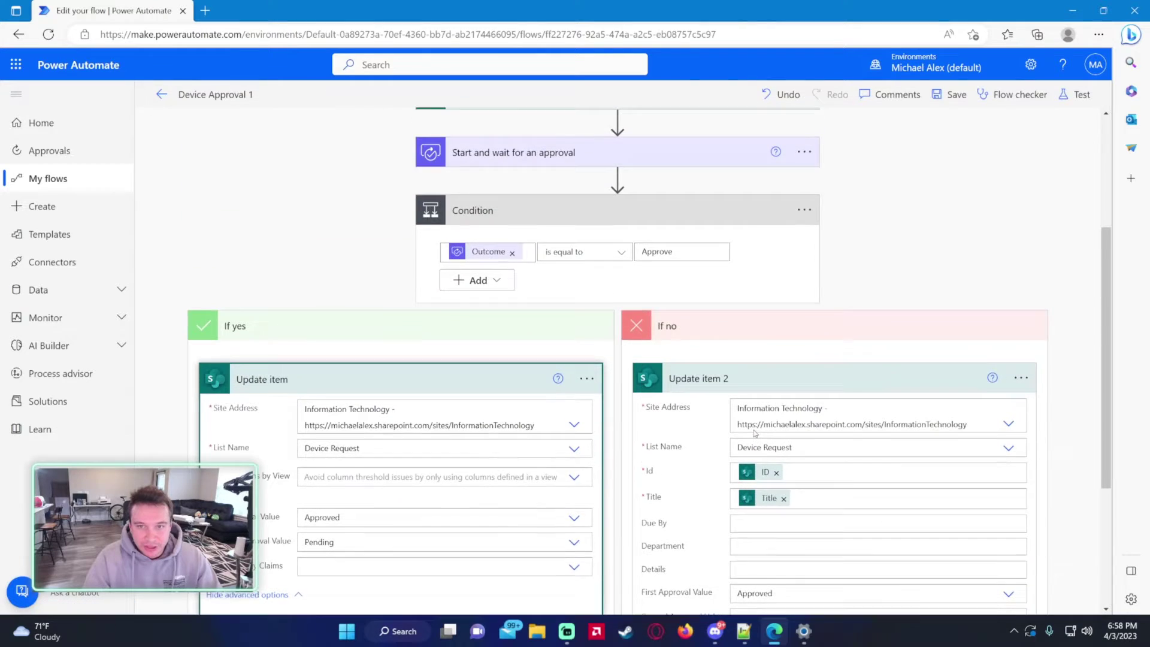
{"action": "scroll", "coordinate": [743, 407], "scroll_direction": "down", "scroll_amount": 5}
{"action": "key", "text": "ctrl+s"}
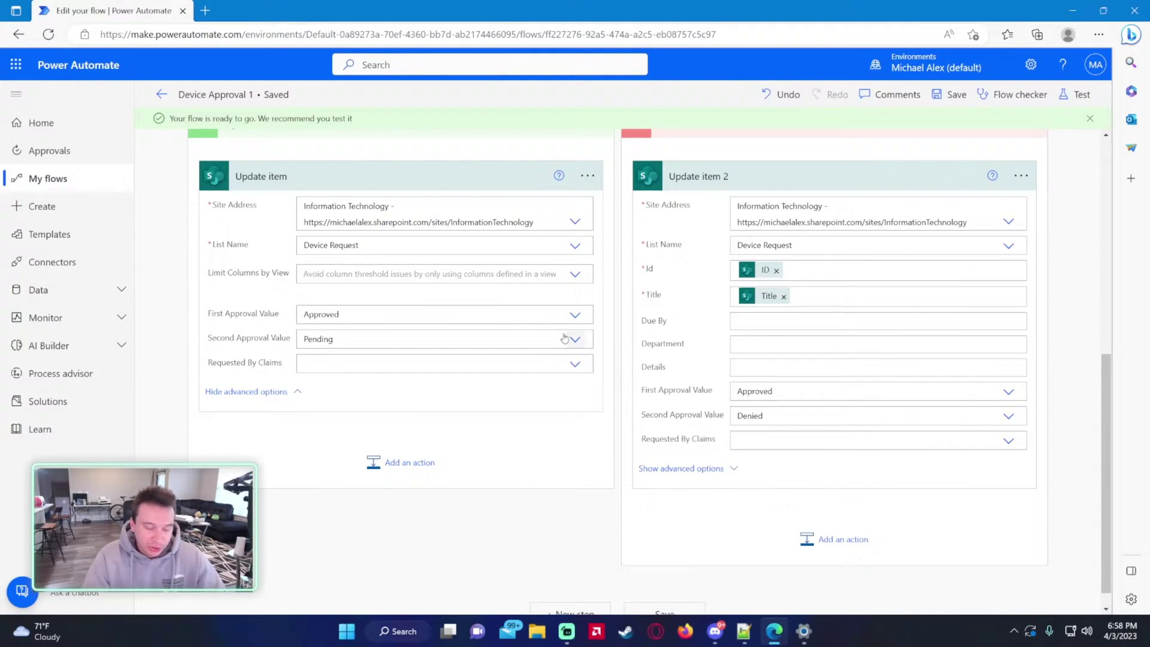
{"action": "key", "text": "ctrl+minus"}
{"action": "key", "text": "ctrl+minus"}
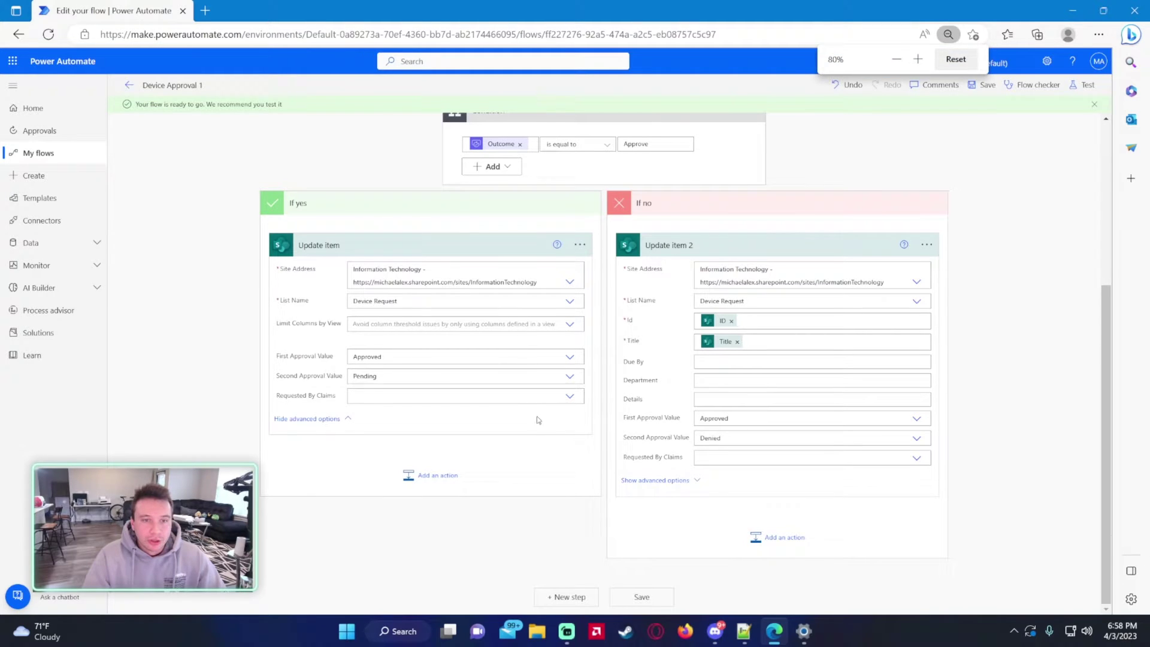
Step: Add a Compose action inside the If yes Scope with Inputs set to Title
{"action": "left_click", "coordinate": [695, 246]}
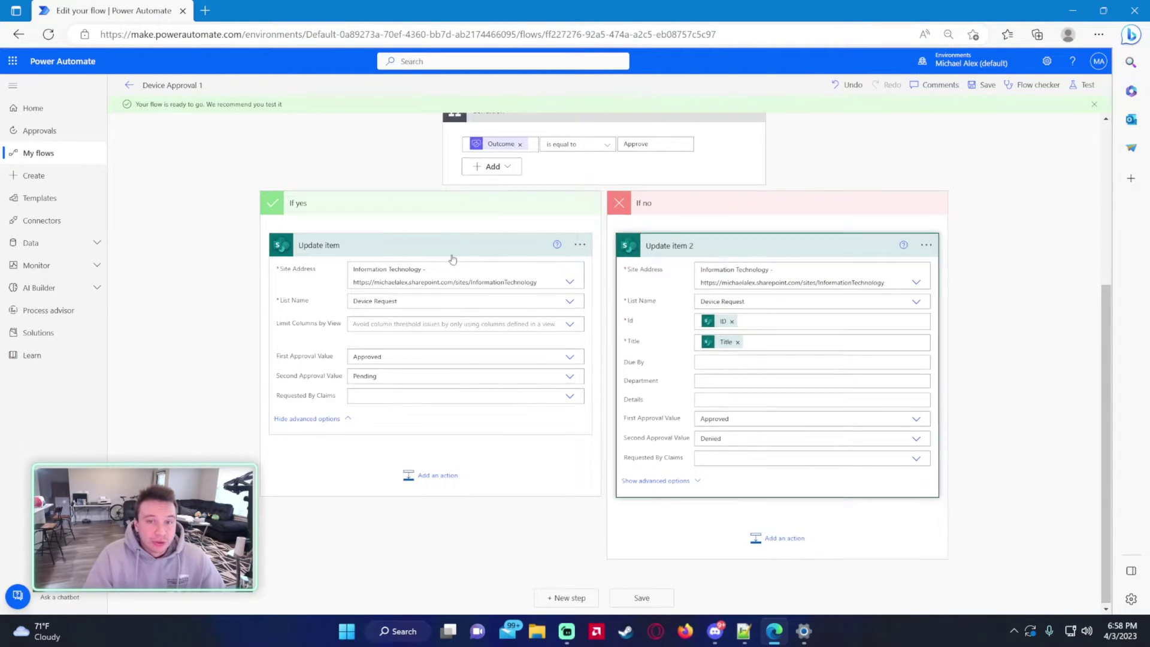
{"action": "left_click", "coordinate": [452, 307]}
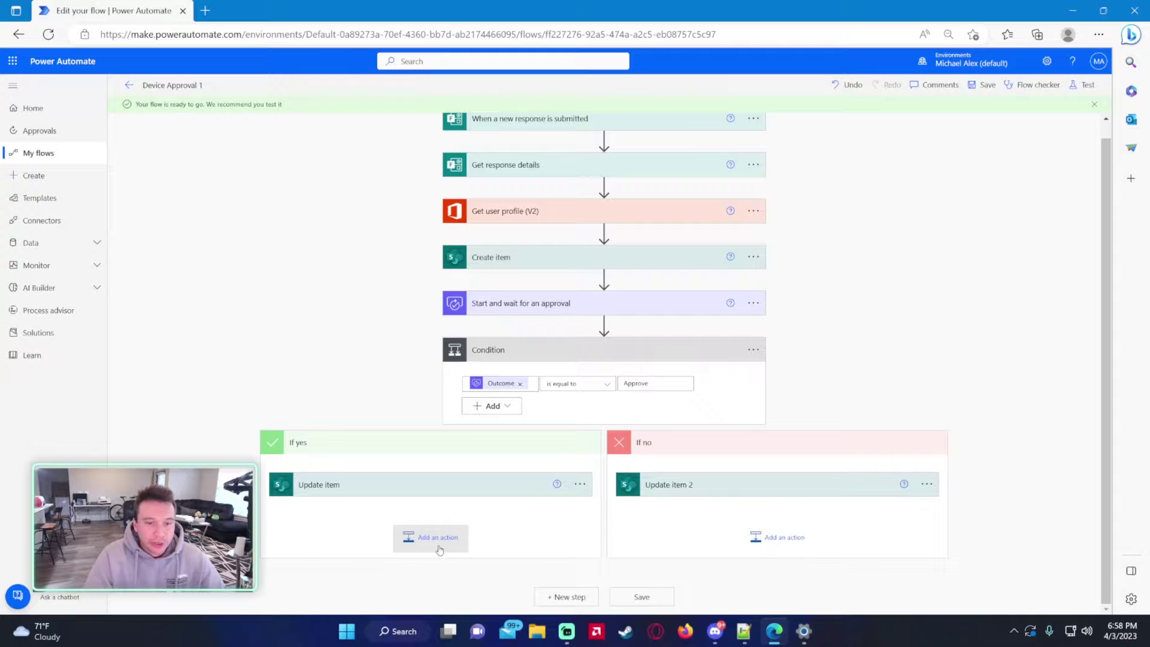
{"action": "key", "text": "ctrl+minus"}
{"action": "left_click", "coordinate": [444, 521]}
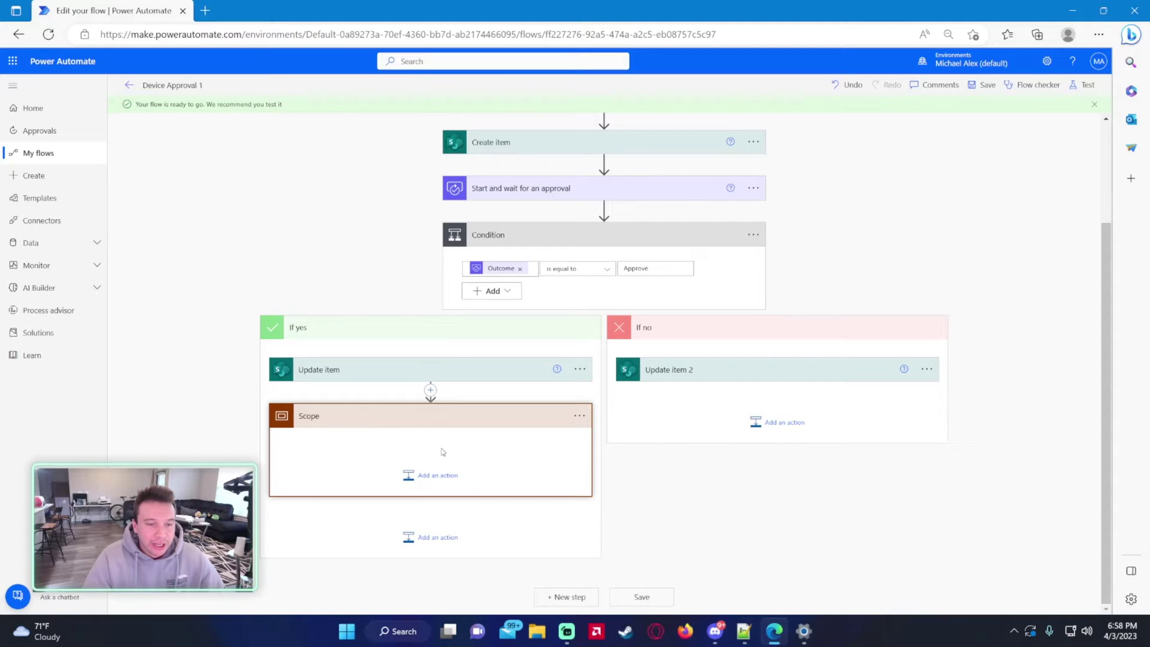
{"action": "left_click", "coordinate": [430, 473]}
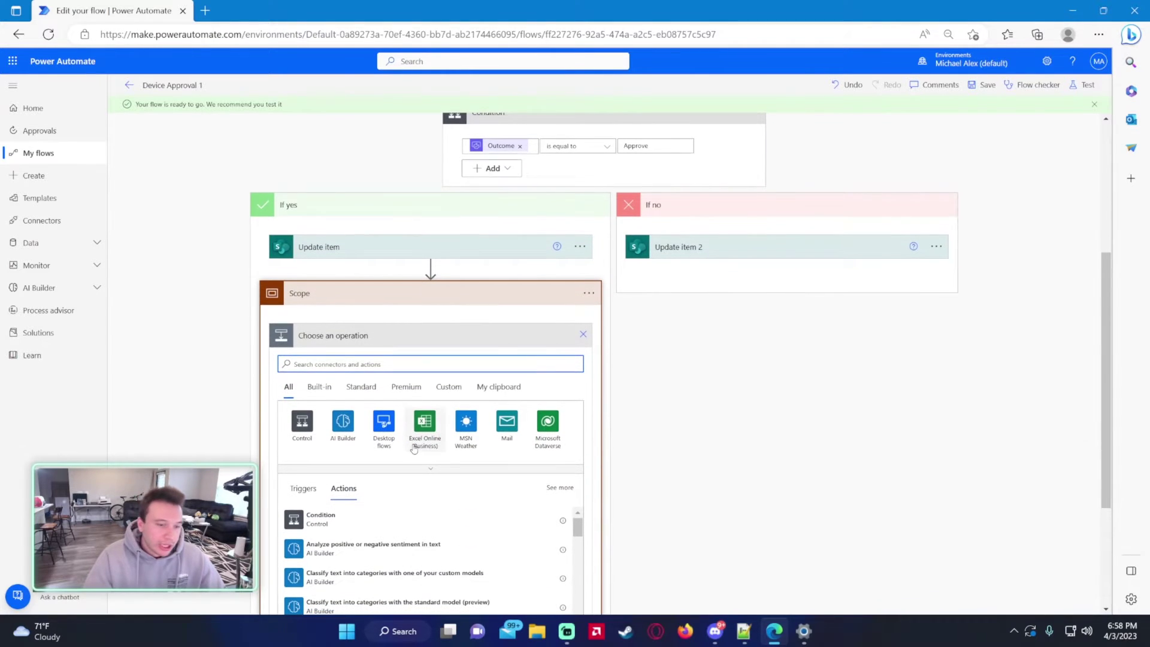
{"action": "type", "text": "compose"}
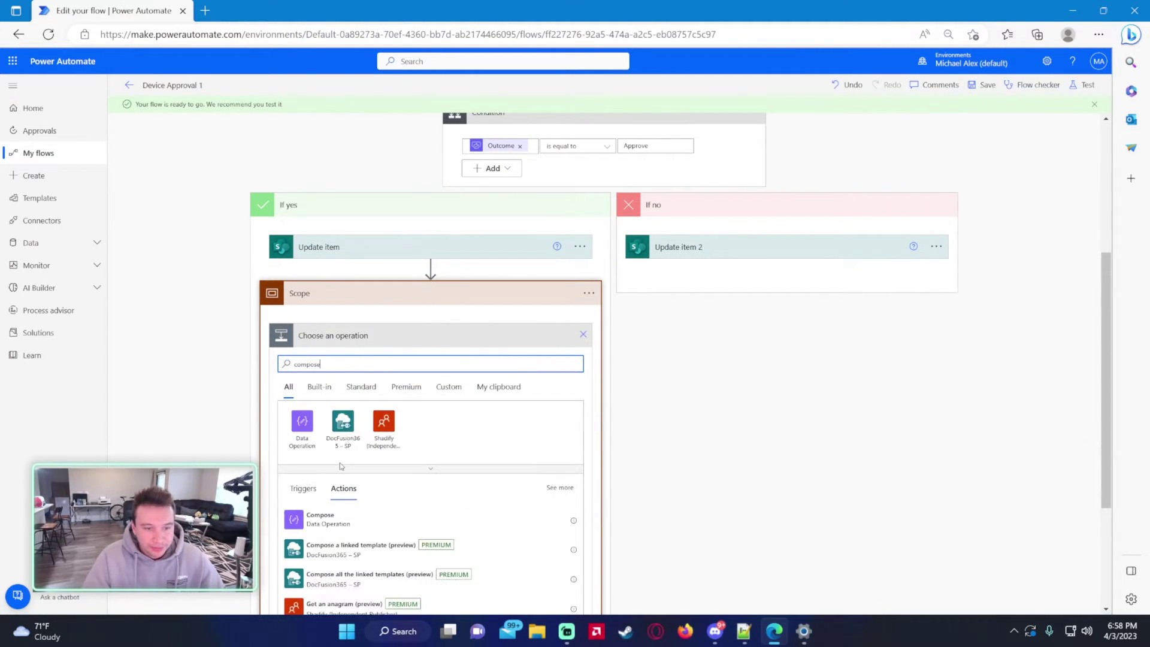
{"action": "left_click", "coordinate": [335, 522]}
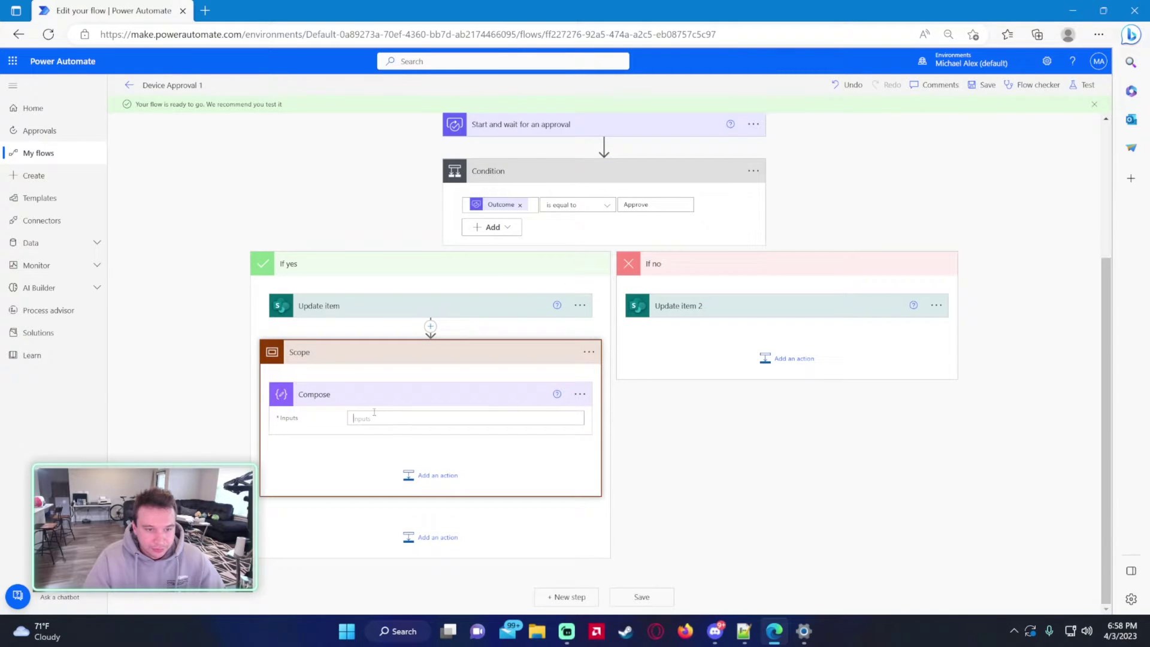
{"action": "left_click", "coordinate": [373, 417]}
{"action": "scroll", "coordinate": [491, 432], "scroll_direction": "down", "scroll_amount": 1}
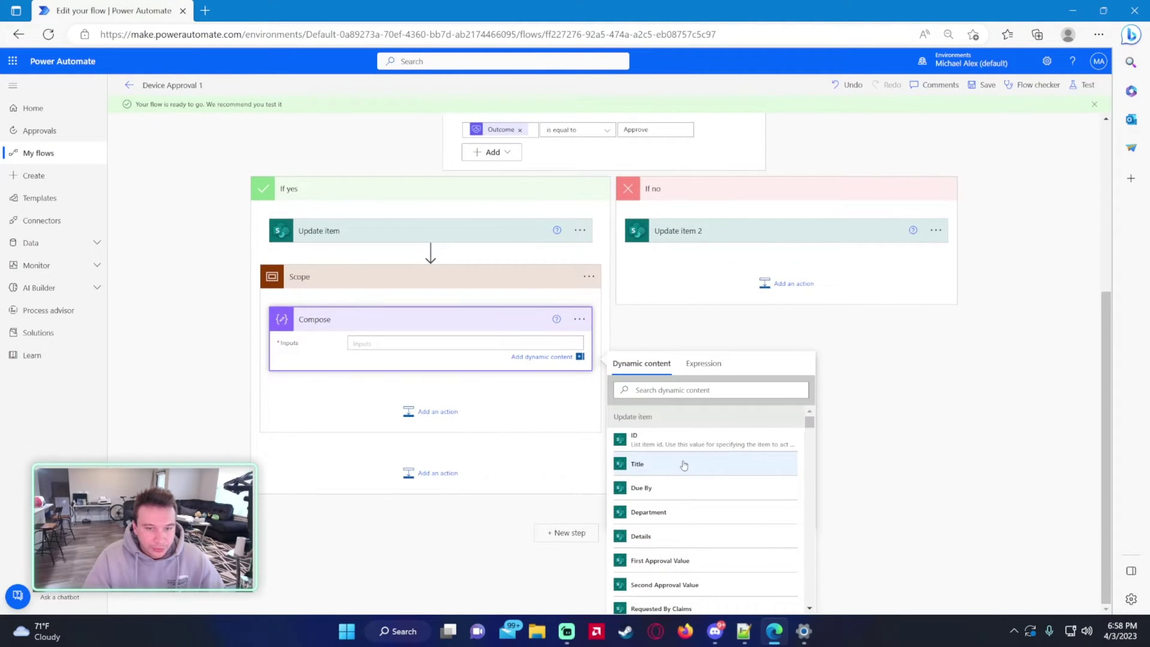
{"action": "left_click", "coordinate": [684, 466]}
{"action": "left_click", "coordinate": [591, 322]}
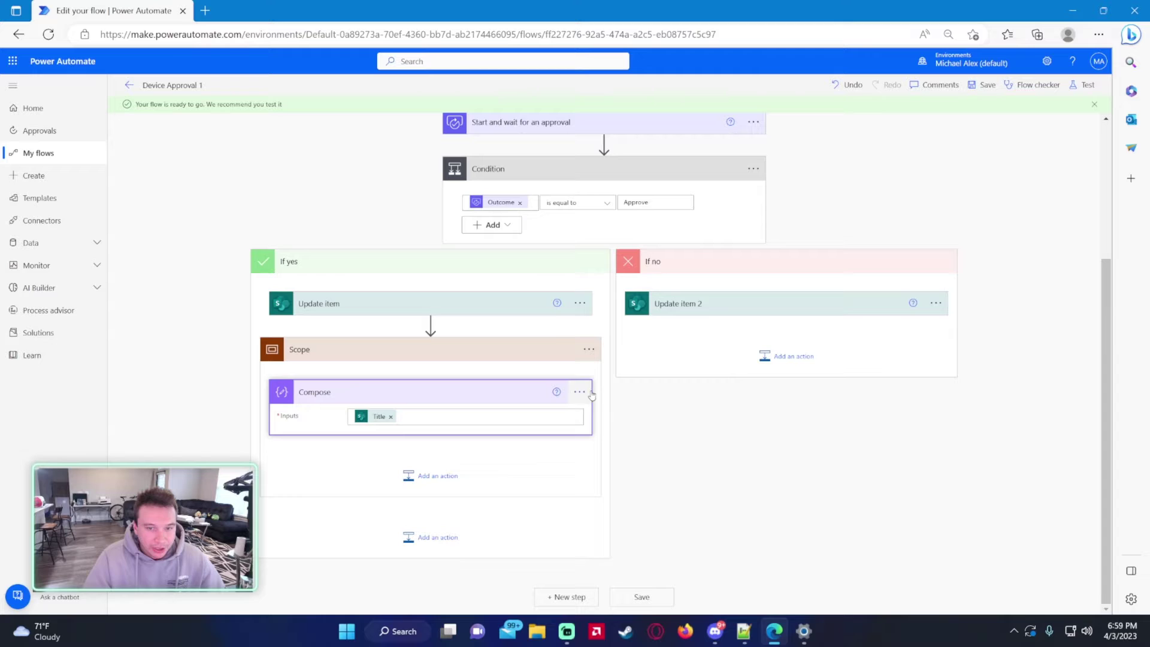
Step: Copy the Compose action and paste it twice into the Scope as Compose 2 and Compose 3
{"action": "left_click", "coordinate": [579, 393]}
{"action": "left_click", "coordinate": [627, 391]}
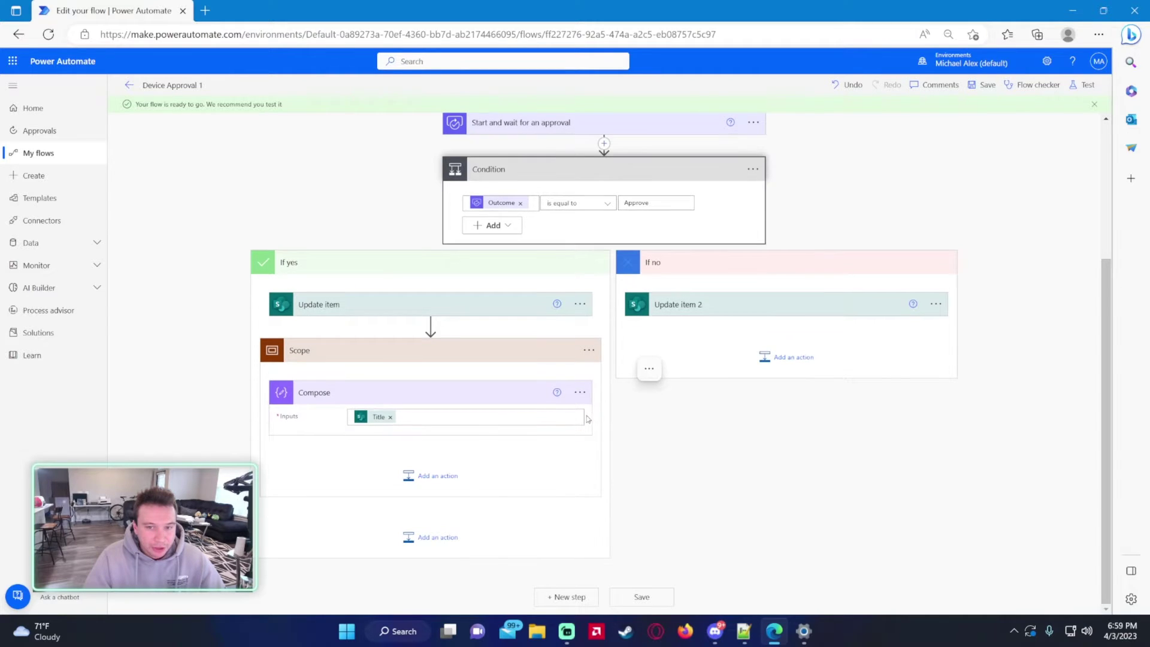
{"action": "left_click", "coordinate": [438, 476]}
{"action": "left_click", "coordinate": [515, 518]}
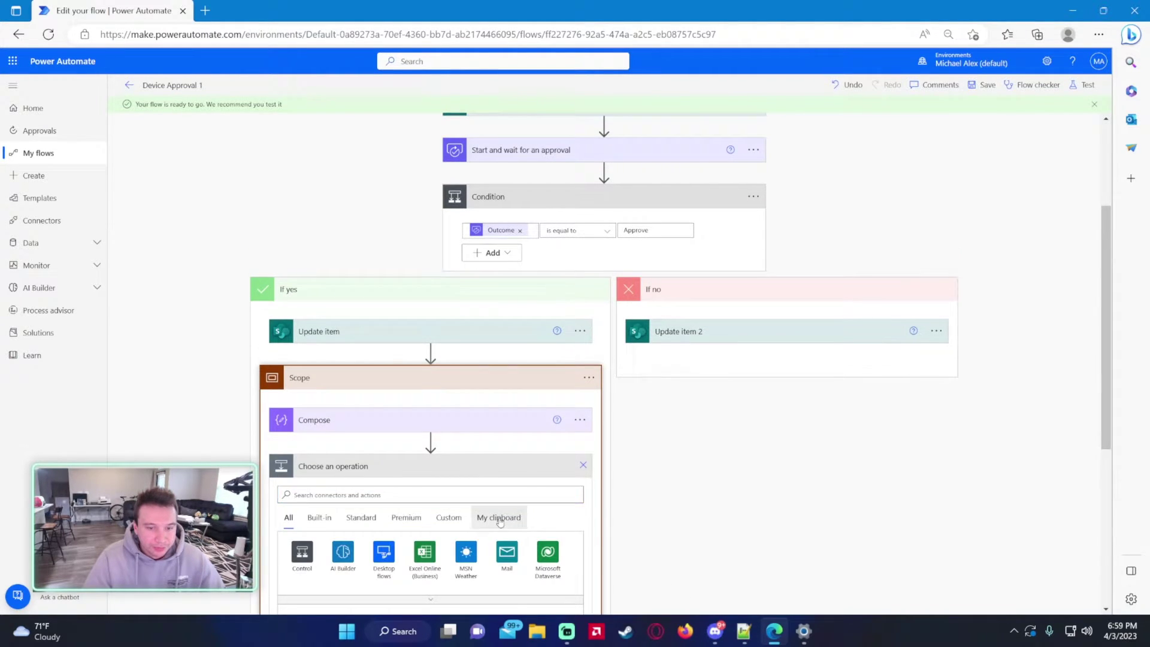
{"action": "left_click", "coordinate": [429, 454]}
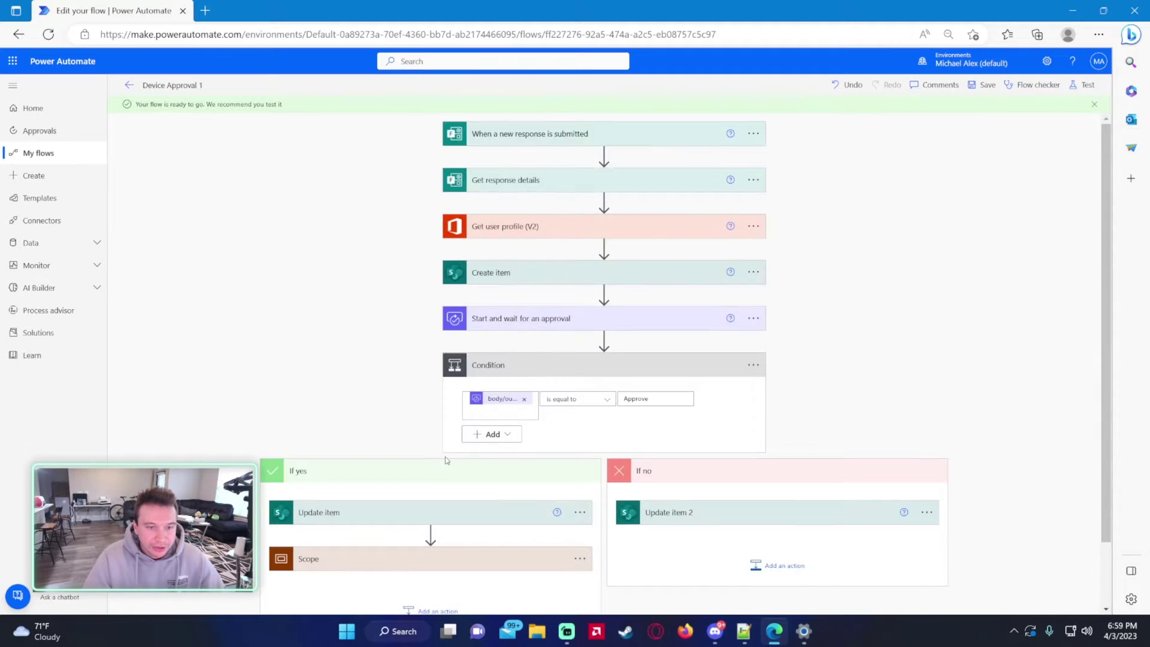
{"action": "scroll", "coordinate": [442, 457], "scroll_direction": "down", "scroll_amount": 1}
{"action": "scroll", "coordinate": [452, 490], "scroll_direction": "down", "scroll_amount": 2}
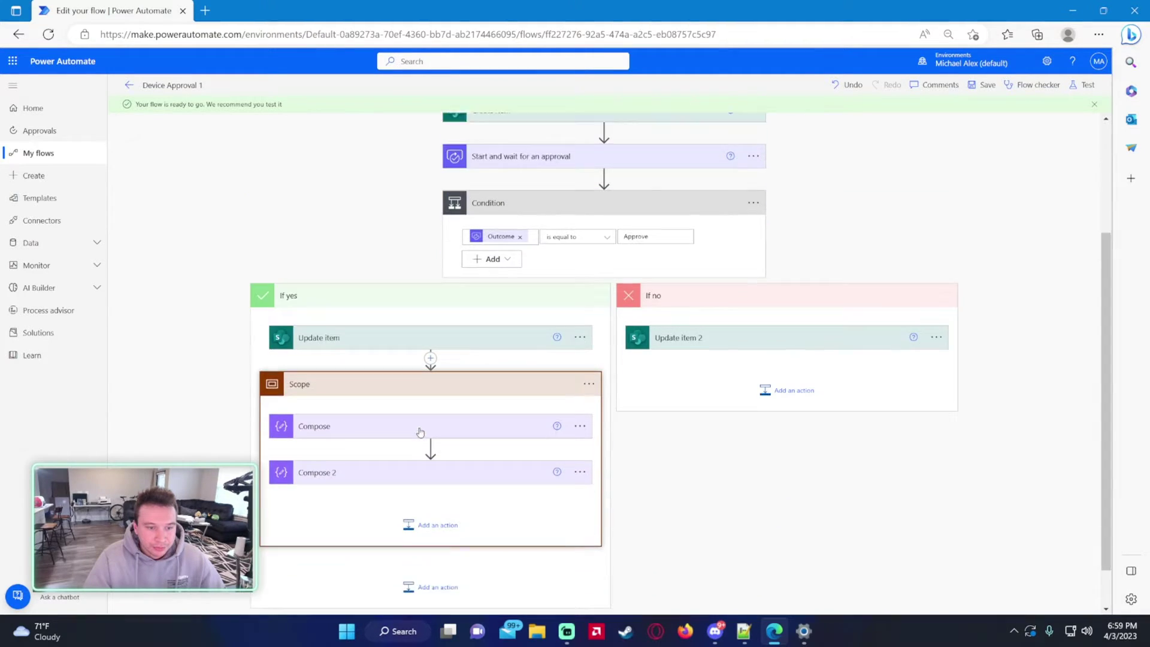
{"action": "left_click", "coordinate": [461, 476]}
{"action": "scroll", "coordinate": [477, 479], "scroll_direction": "down", "scroll_amount": 3}
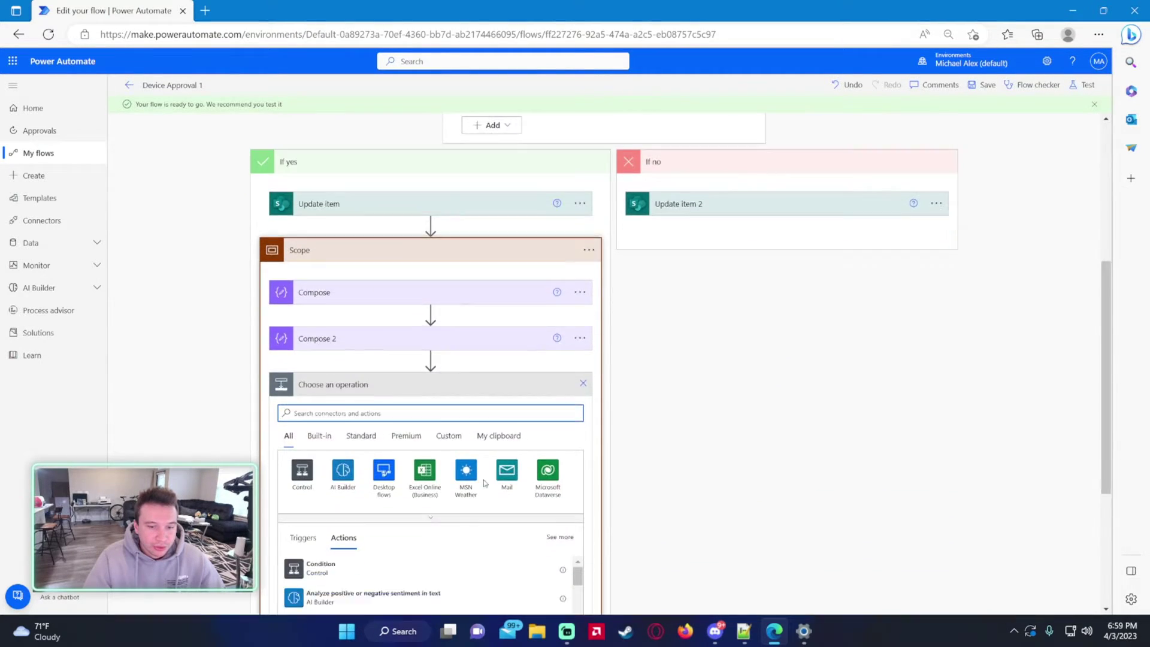
{"action": "left_click", "coordinate": [501, 399]}
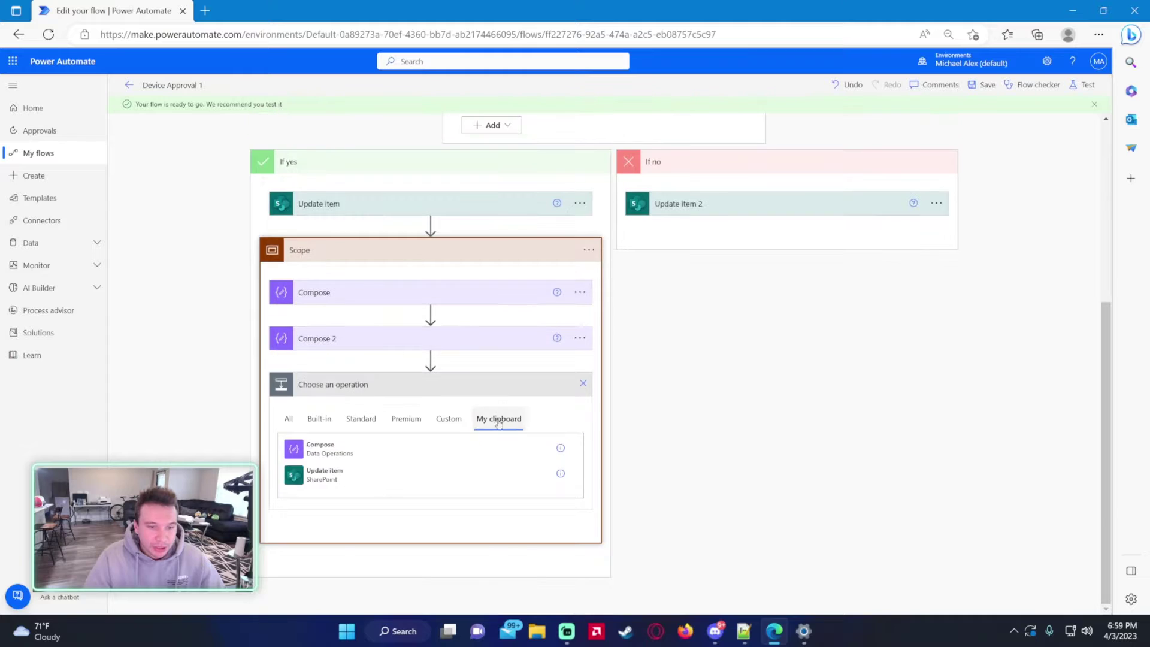
{"action": "left_click", "coordinate": [510, 450]}
Step: Change Compose 2 inputs to Due By and Compose 3 inputs to Department
{"action": "left_click", "coordinate": [393, 400]}
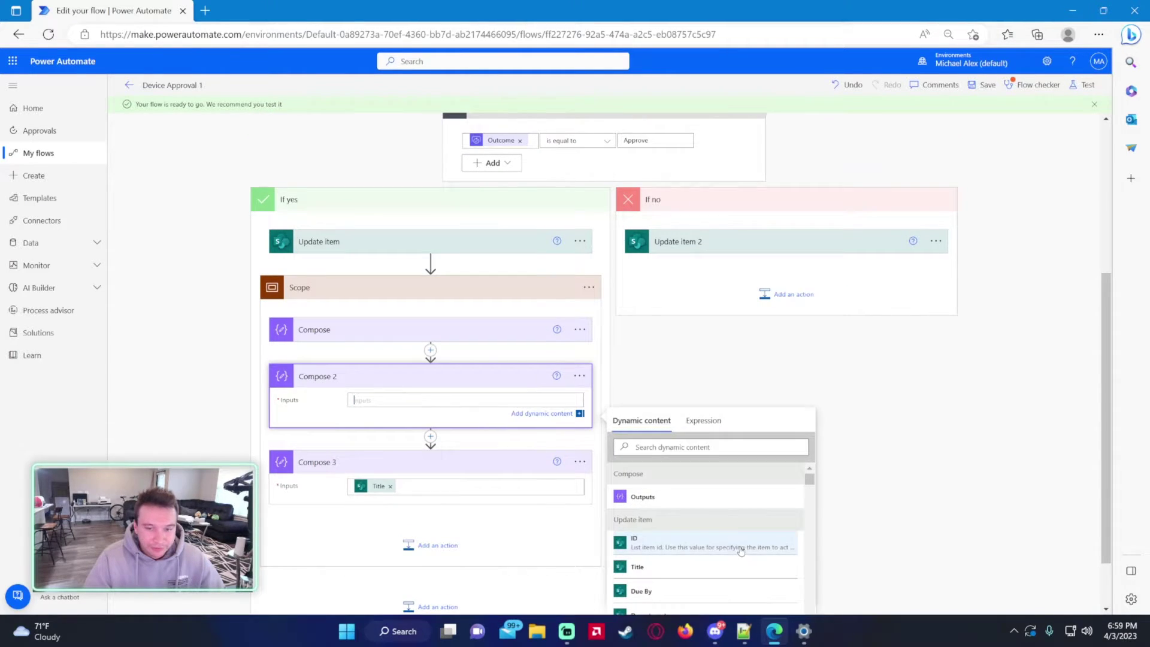
{"action": "left_click", "coordinate": [647, 584]}
{"action": "left_click", "coordinate": [390, 419]}
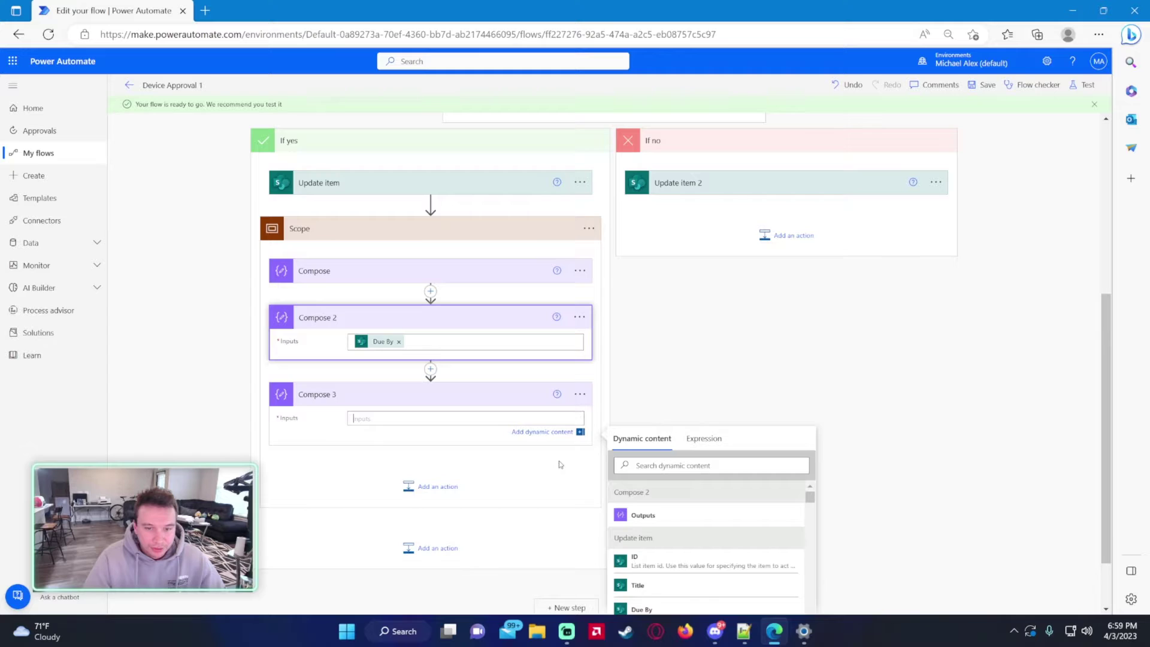
{"action": "left_click", "coordinate": [644, 566]}
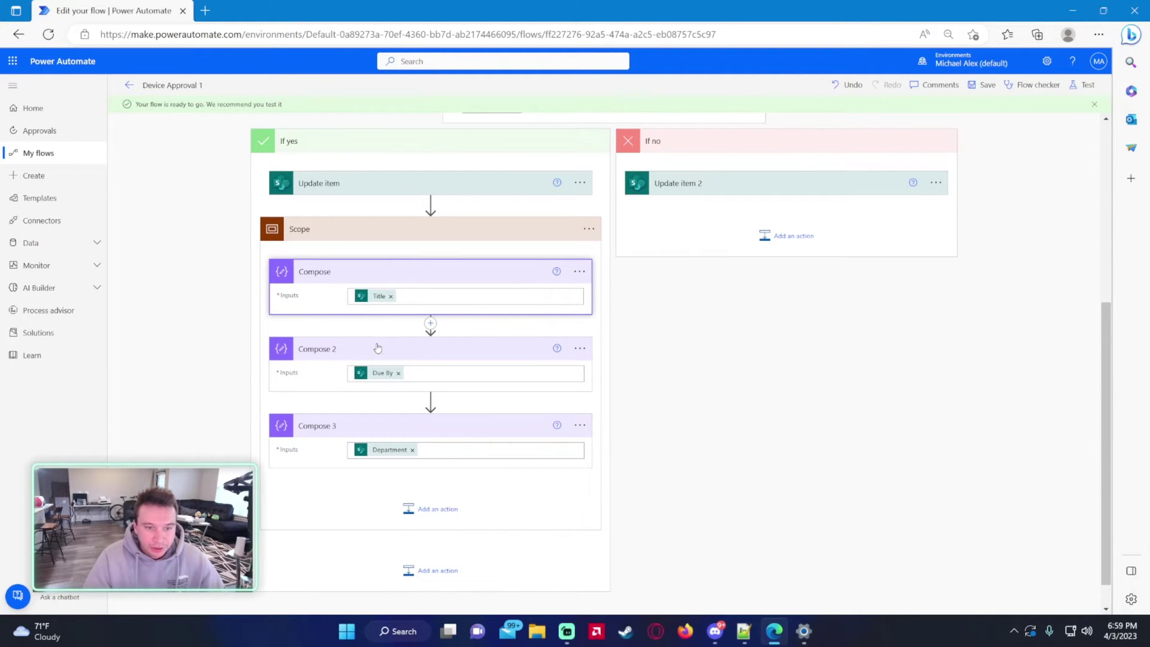
Step: Rename the Scope to 'Scope to Copy'
{"action": "left_click", "coordinate": [589, 229]}
{"action": "left_click", "coordinate": [622, 268]}
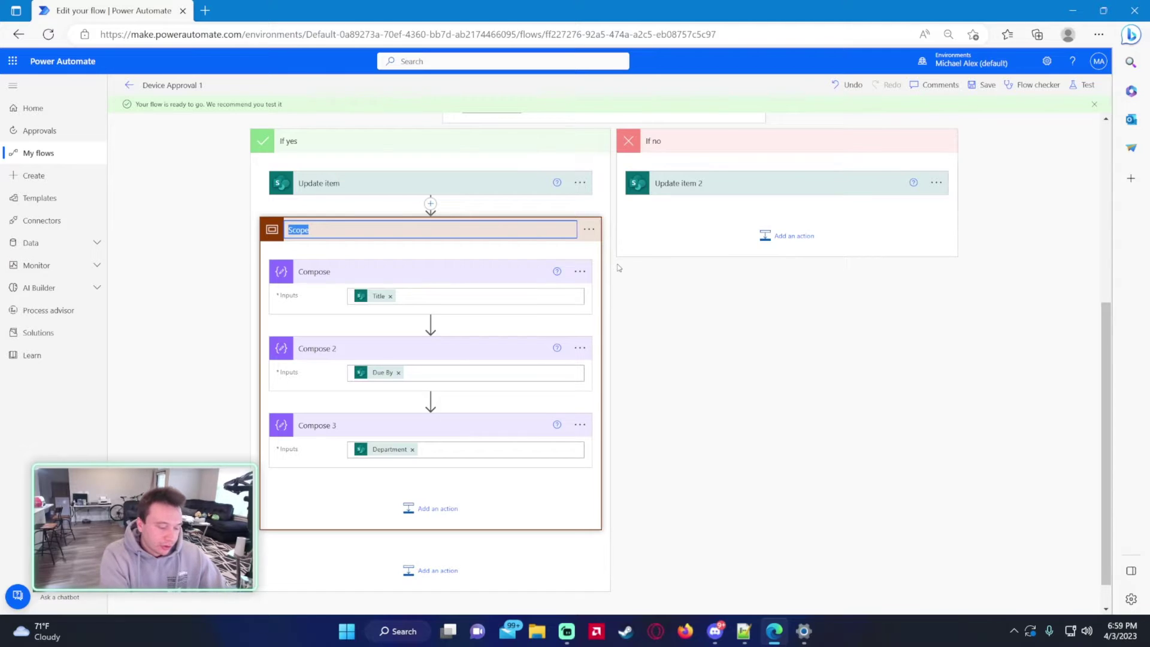
{"action": "type", "text": "Scope to Copy"}
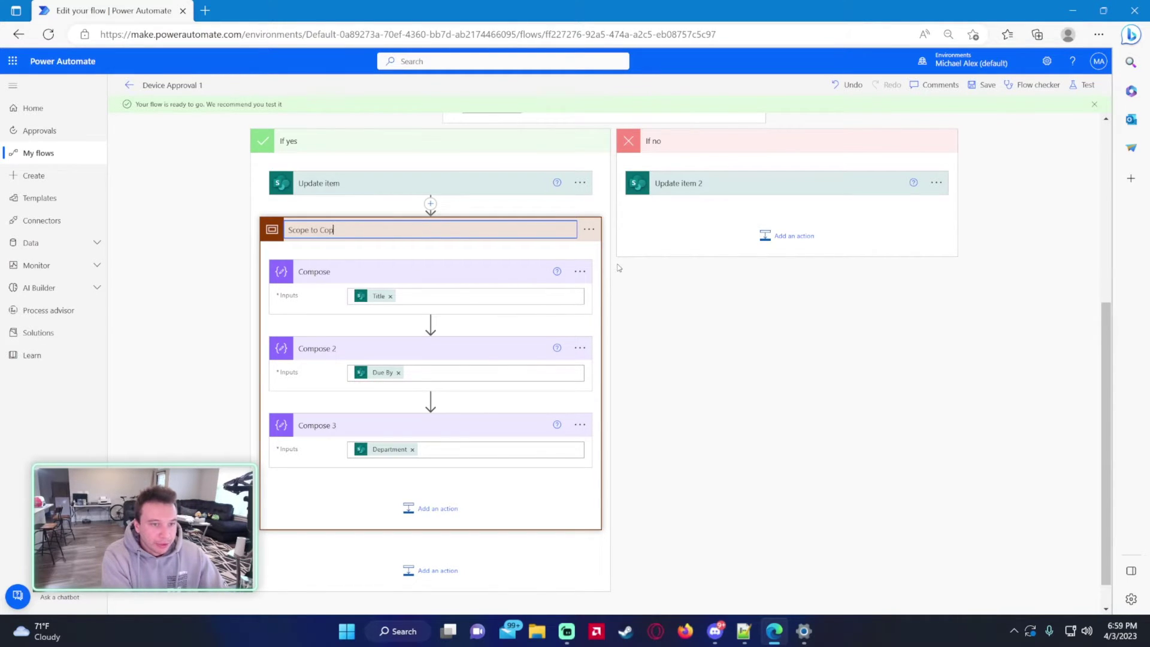
{"action": "key", "text": "Return"}
Step: Copy Scope to Copy and paste it into the If no branch as Scope to Copy 2
{"action": "left_click", "coordinate": [589, 229]}
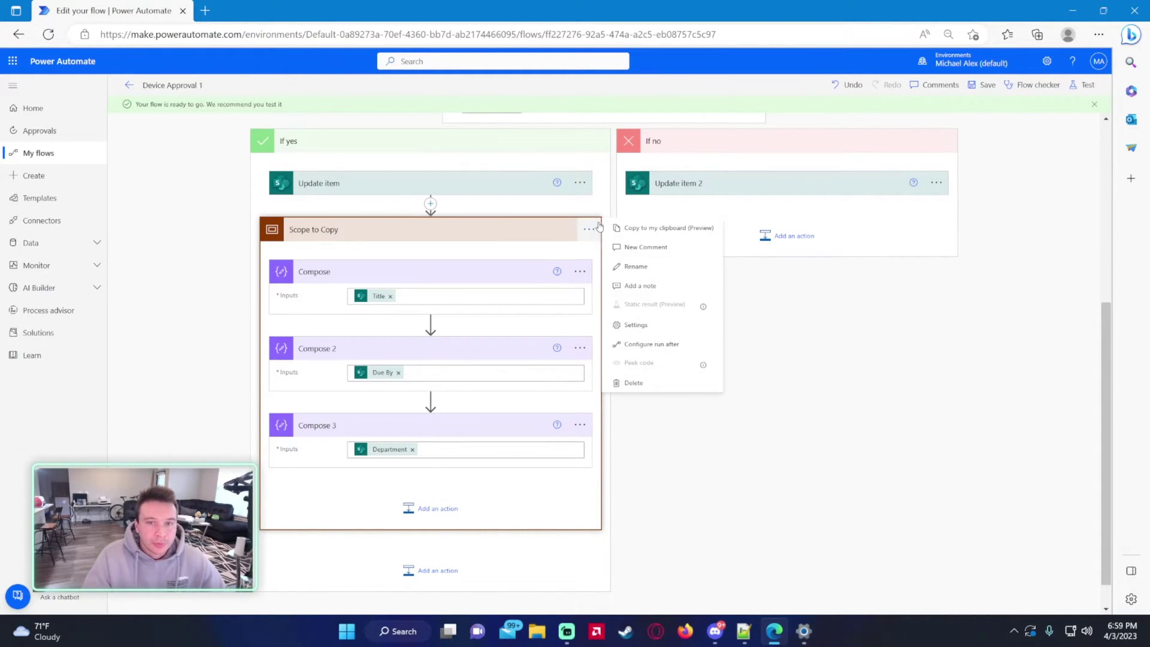
{"action": "left_click", "coordinate": [623, 231]}
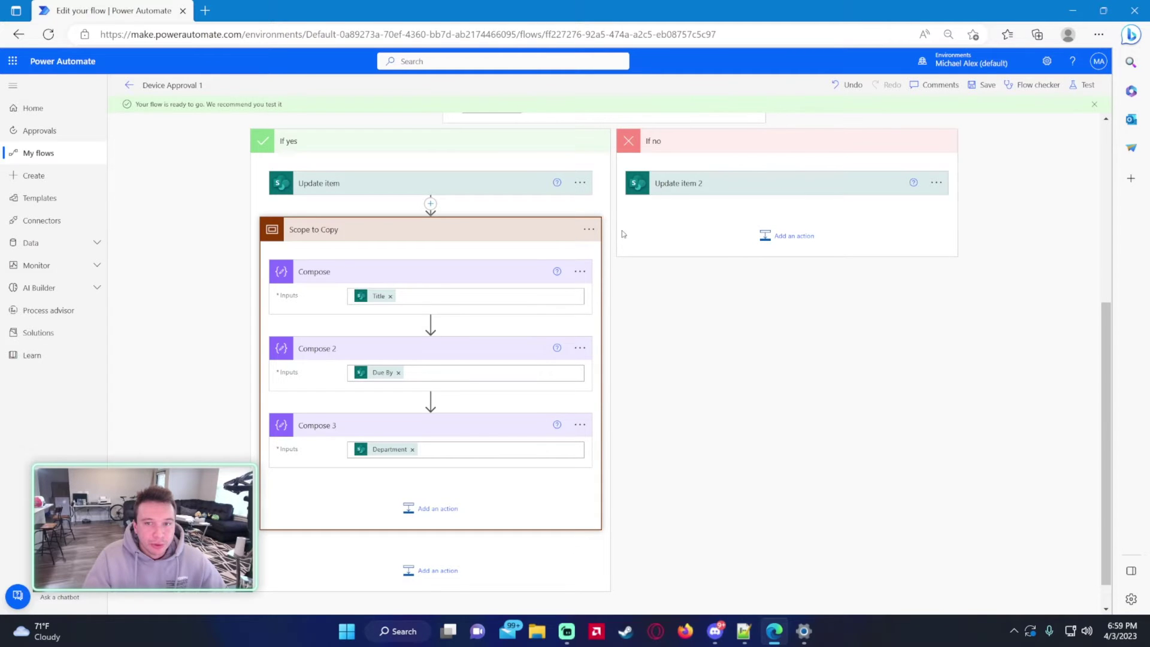
{"action": "left_click", "coordinate": [785, 235]}
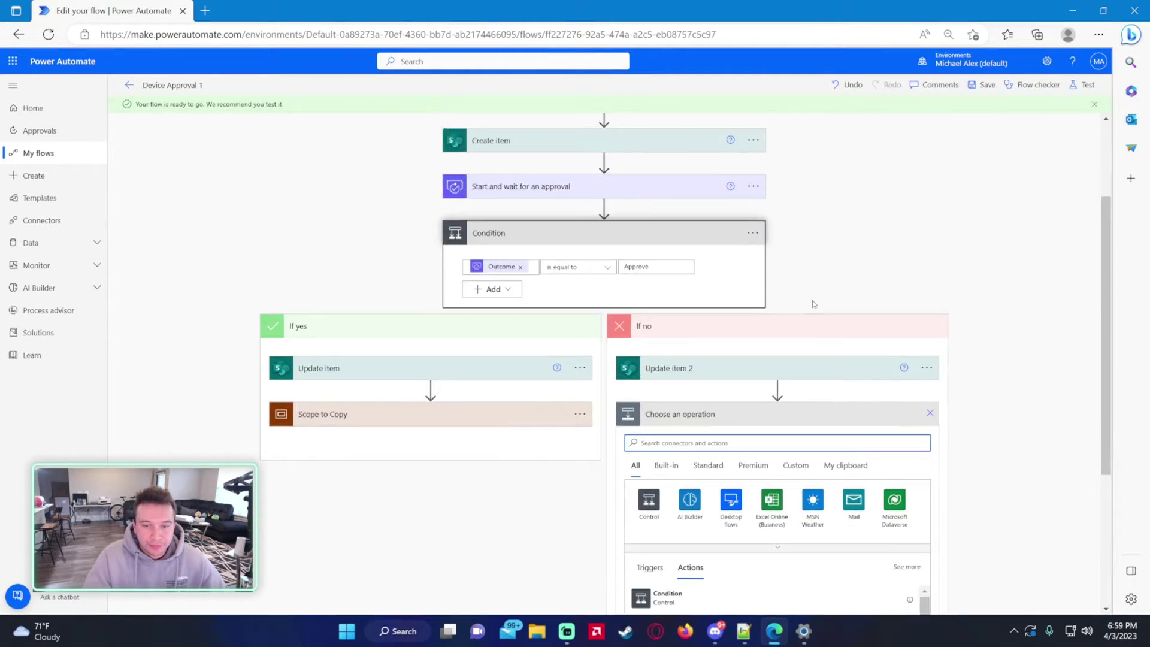
{"action": "left_click", "coordinate": [846, 233]}
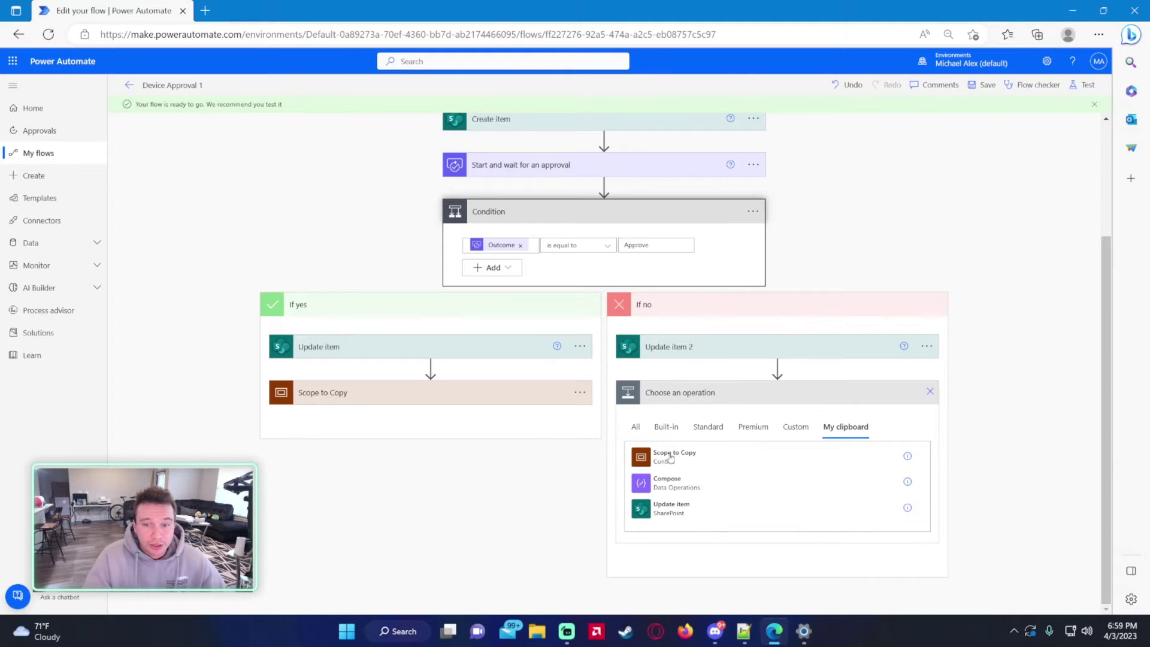
{"action": "left_click", "coordinate": [666, 463]}
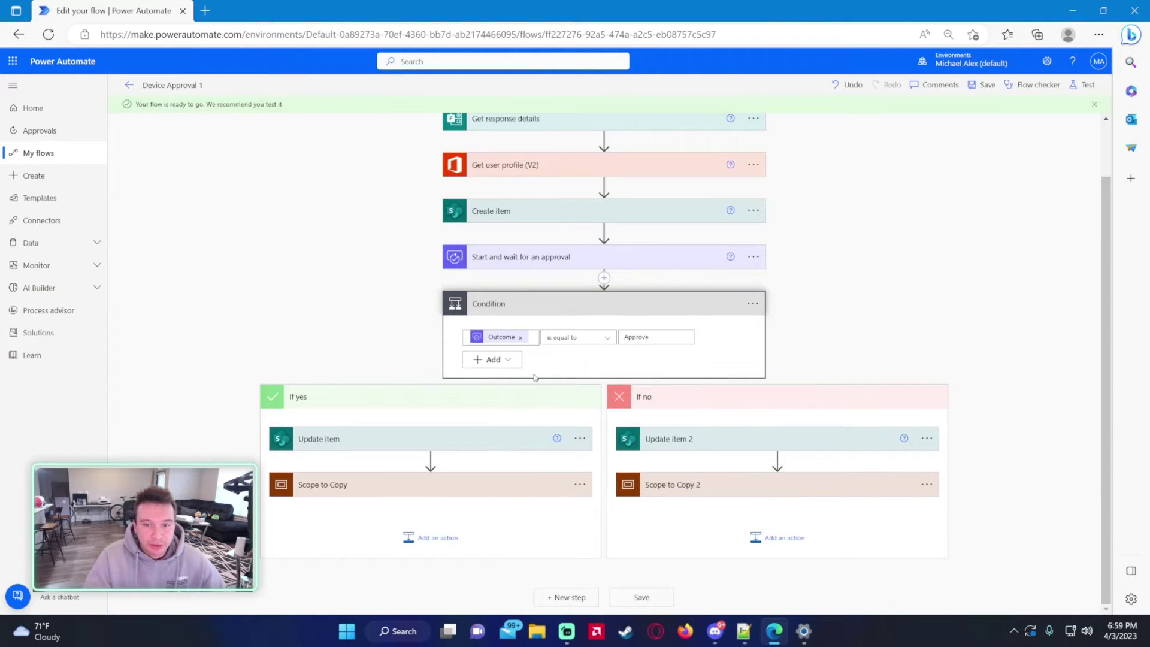
Step: Collapse and re-expand both scopes to compare Compose 4–6 with the original Compose actions
{"action": "left_click", "coordinate": [527, 484]}
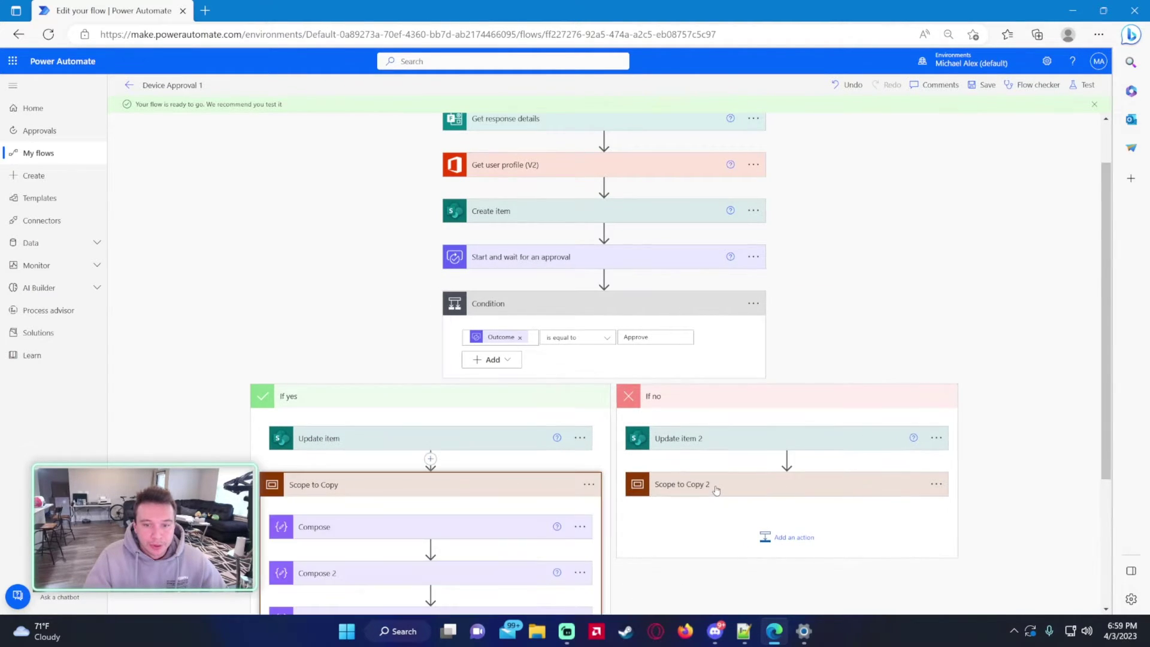
{"action": "left_click", "coordinate": [713, 483]}
{"action": "scroll", "coordinate": [539, 352], "scroll_direction": "down", "scroll_amount": 2}
{"action": "scroll", "coordinate": [540, 353], "scroll_direction": "down", "scroll_amount": 2}
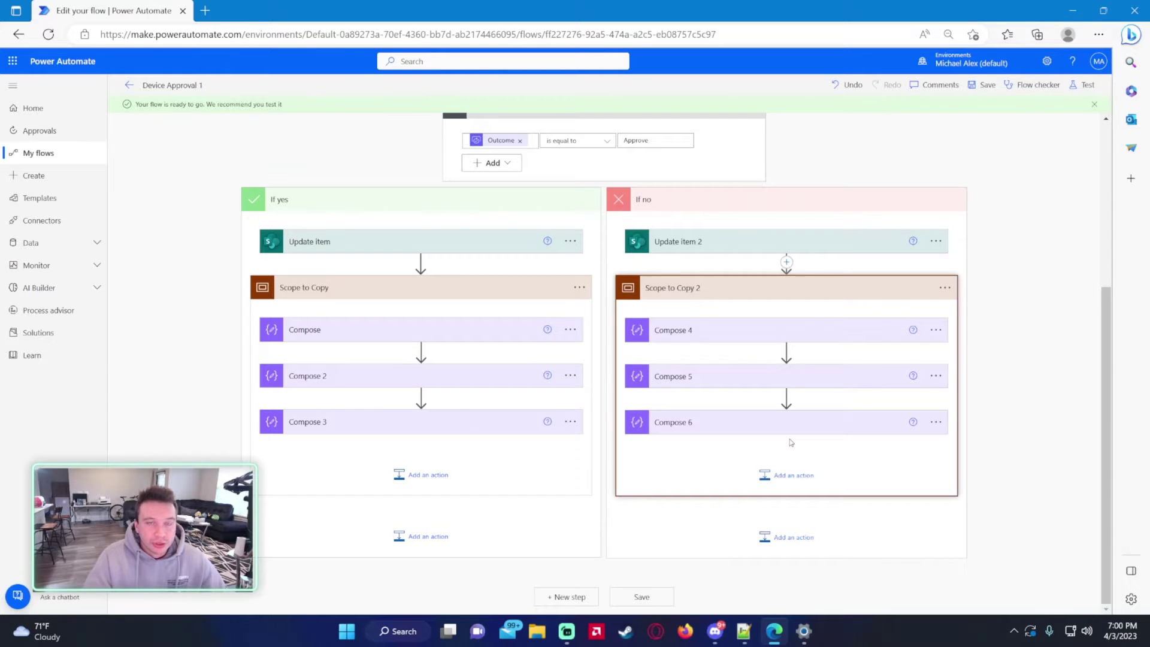
{"action": "left_click", "coordinate": [641, 288]}
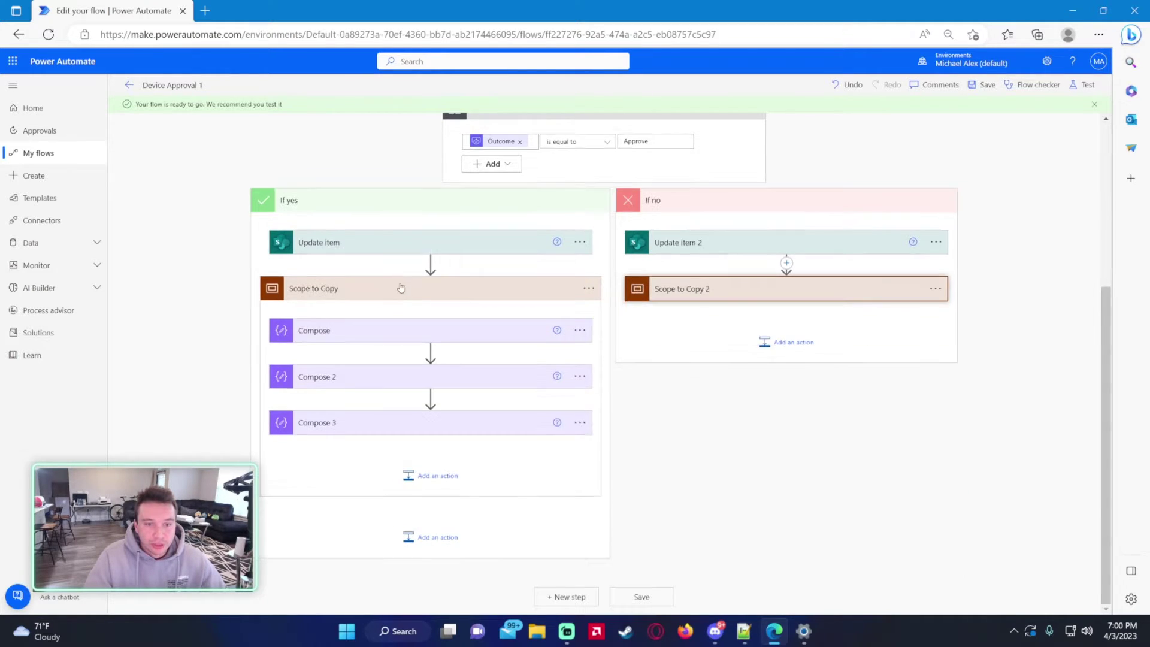
{"action": "left_click", "coordinate": [400, 288]}
{"action": "left_click", "coordinate": [671, 485]}
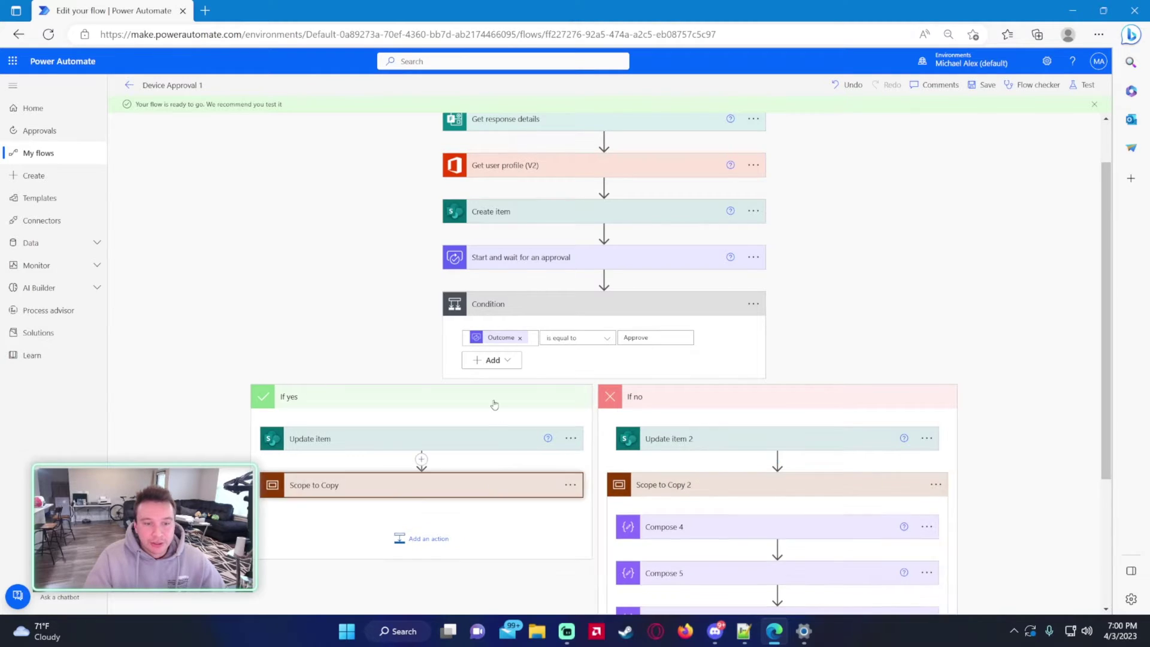
{"action": "left_click", "coordinate": [497, 484]}
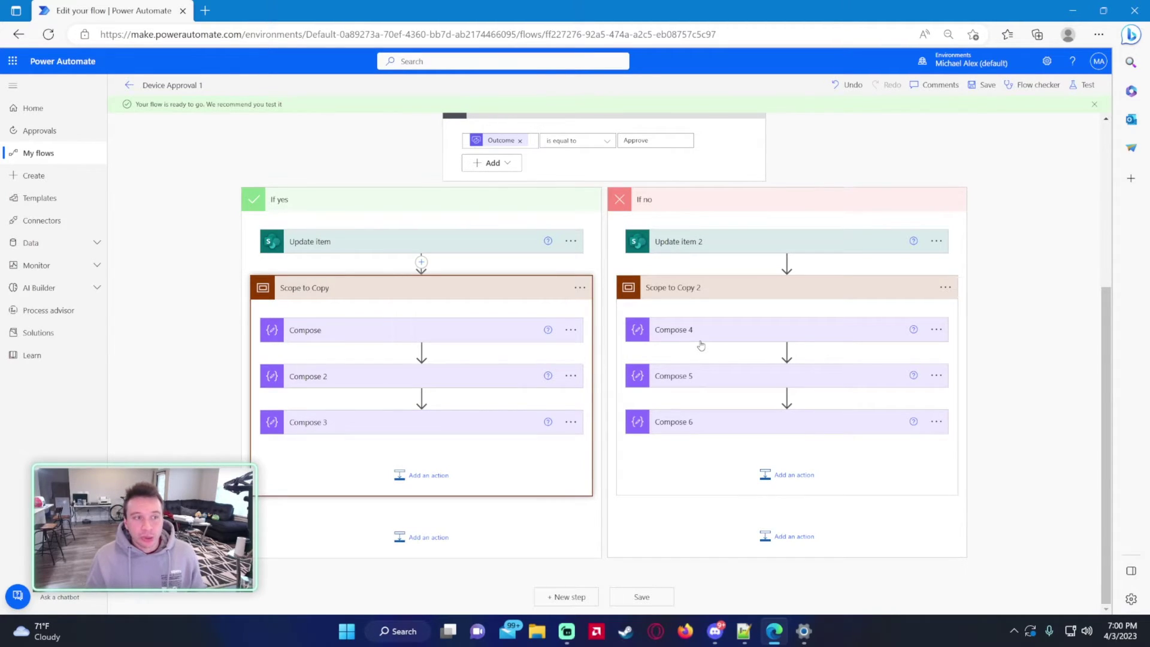
Step: Leave the editor without saving and open Payroll Reminder to Employees for editing
{"action": "left_click", "coordinate": [69, 162]}
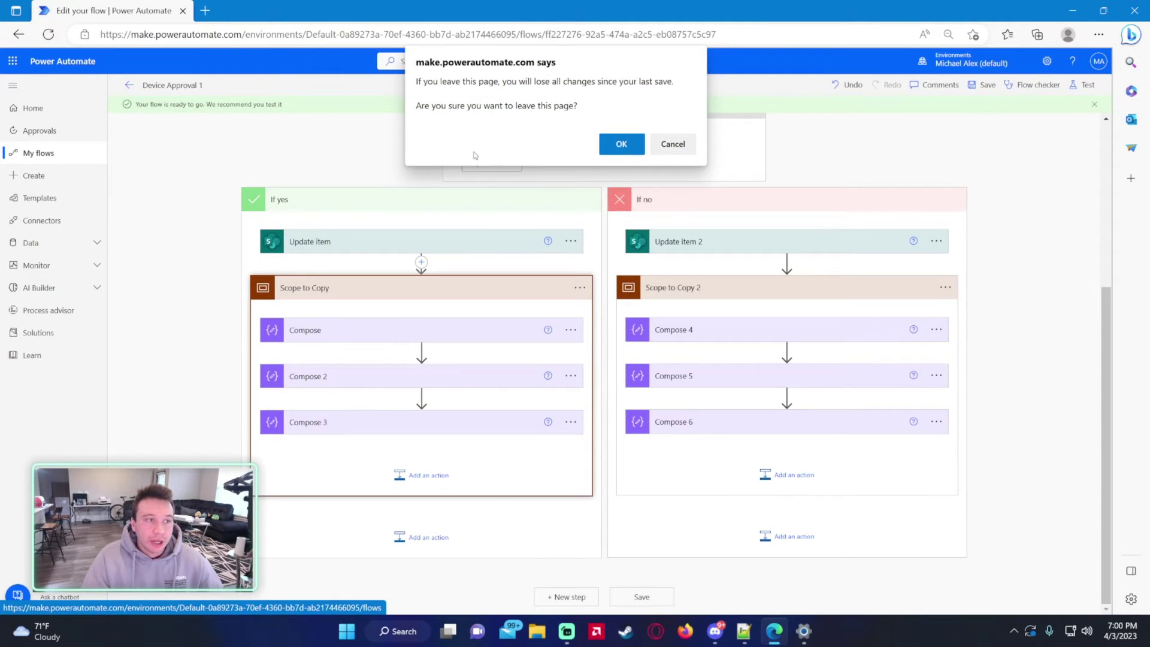
{"action": "left_click", "coordinate": [619, 144]}
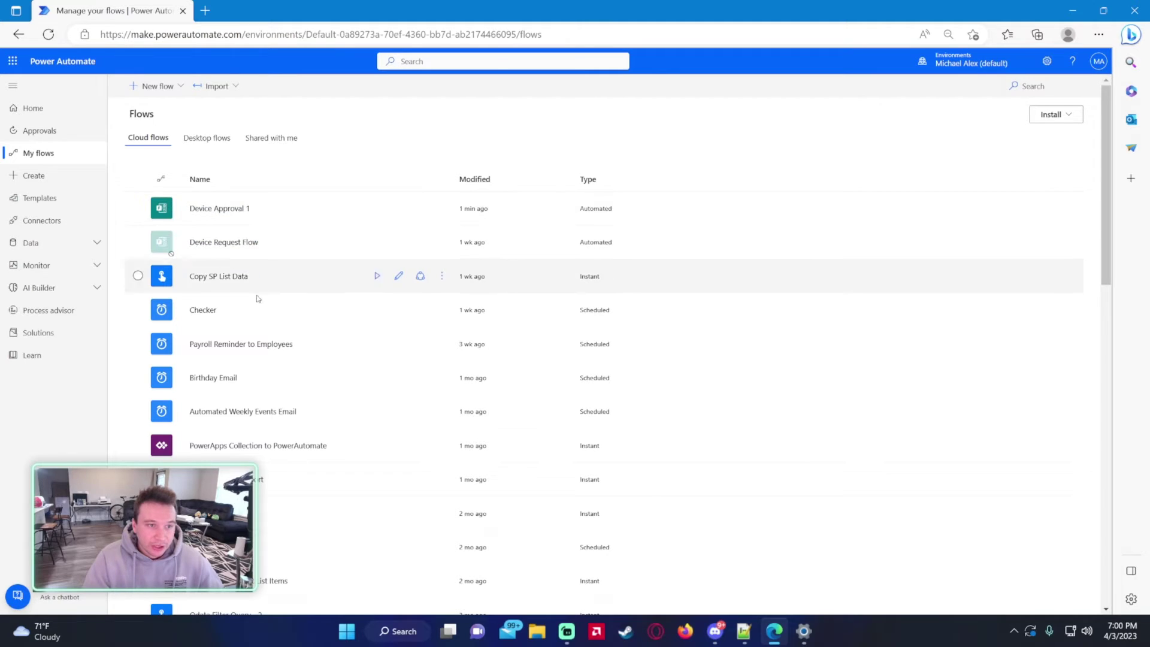
{"action": "left_click", "coordinate": [231, 347]}
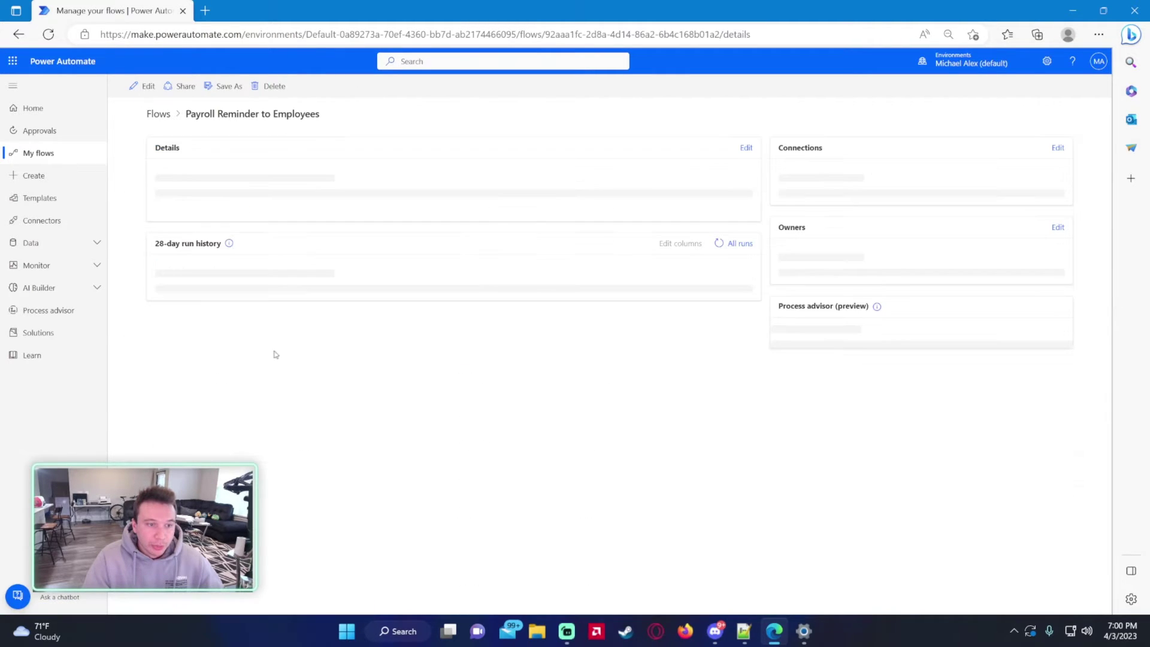
{"action": "left_click", "coordinate": [143, 86]}
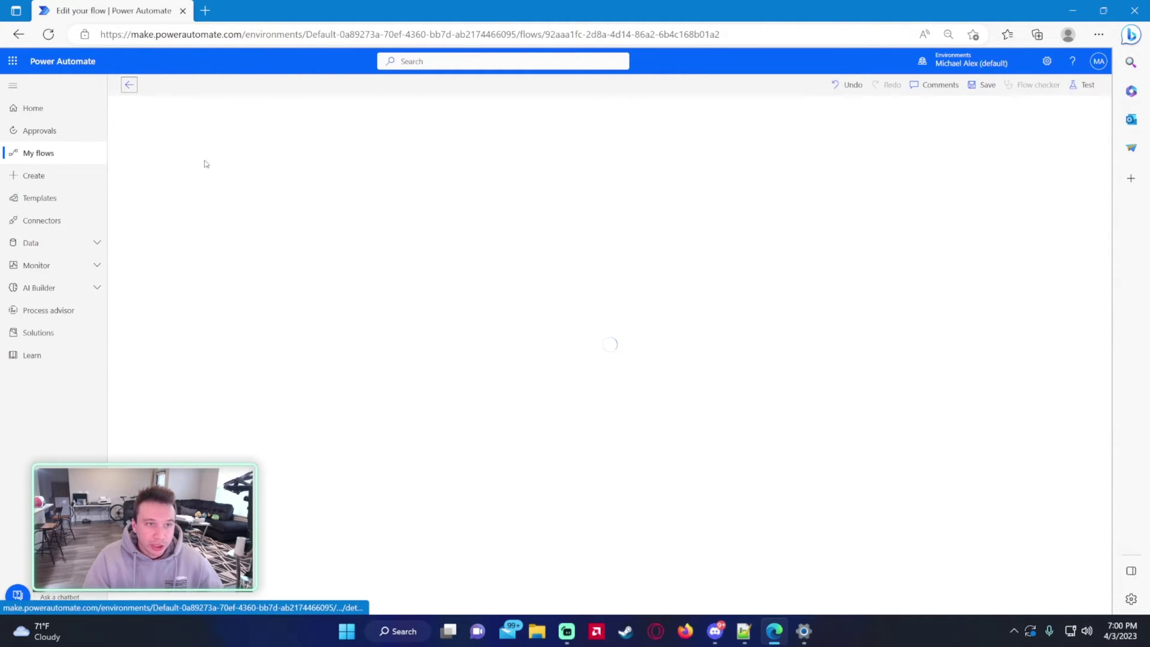
Step: Add Scope to Copy from the clipboard as a new step at the end of the flow
{"action": "left_click", "coordinate": [574, 257]}
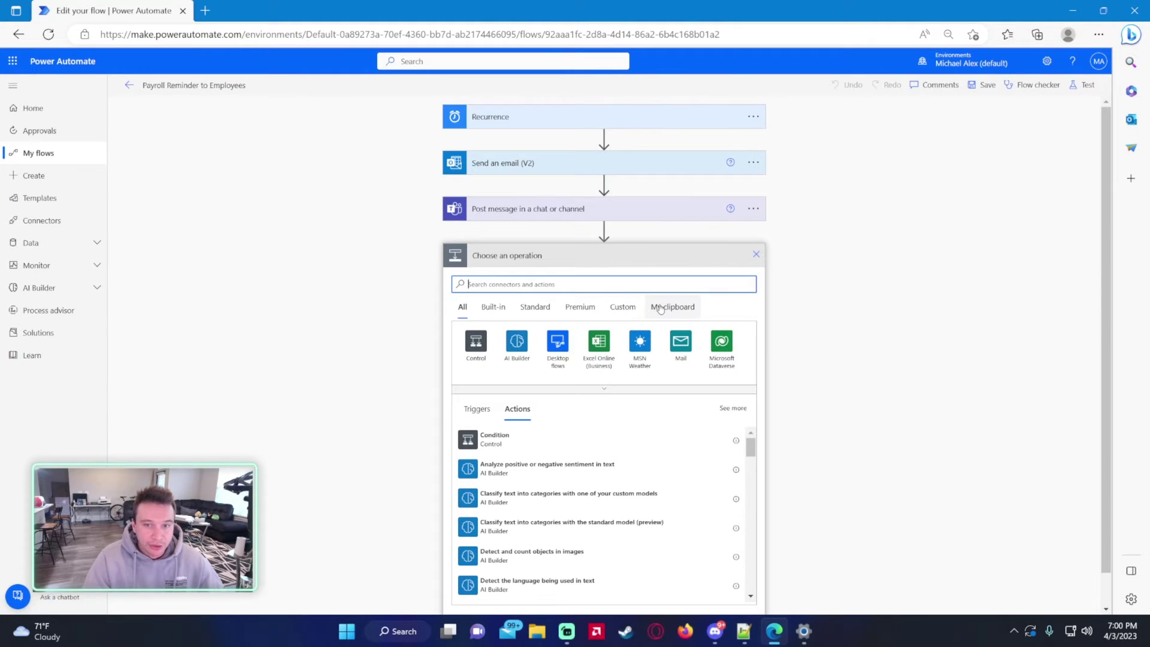
{"action": "left_click", "coordinate": [679, 290]}
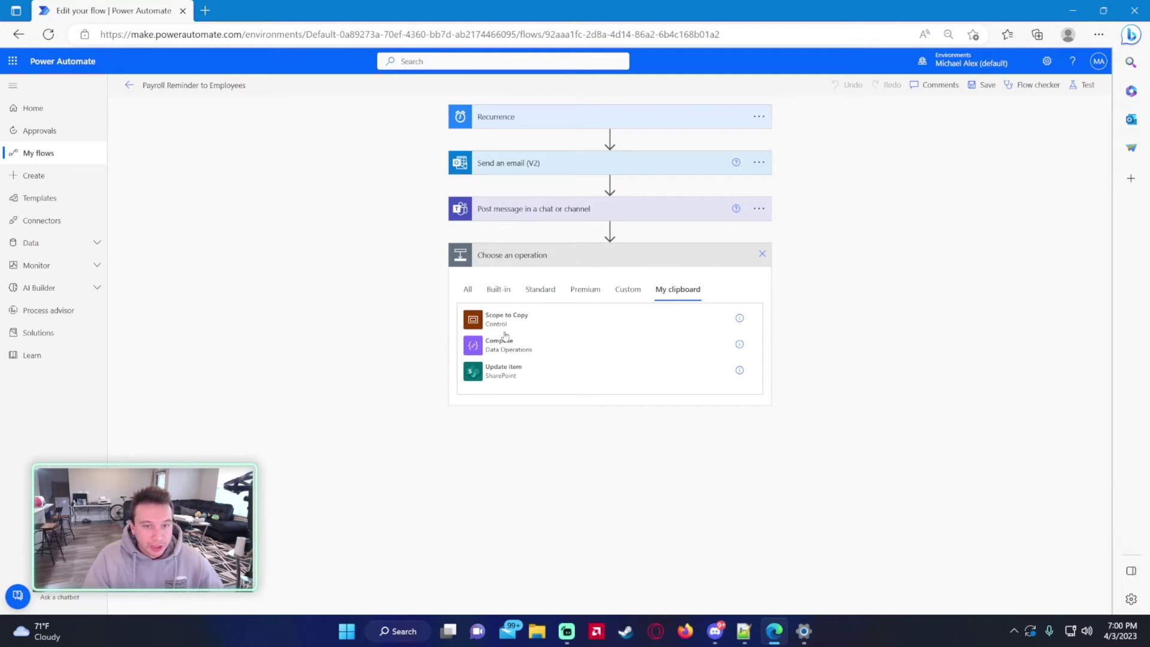
{"action": "left_click", "coordinate": [554, 320]}
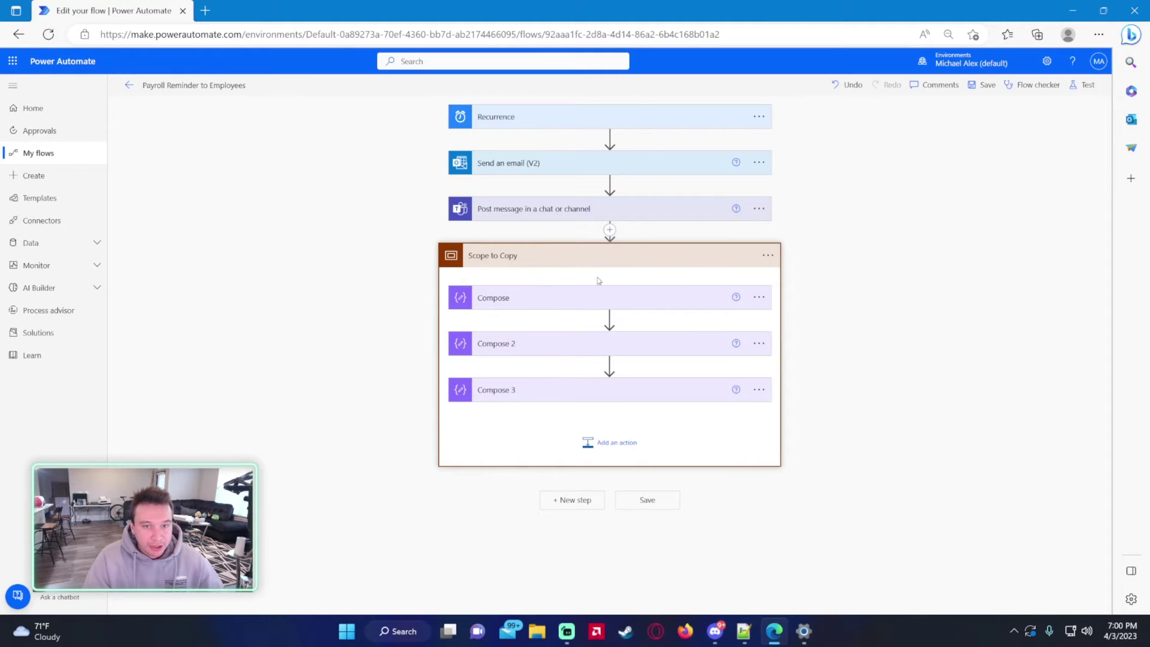
{"action": "left_click", "coordinate": [577, 501]}
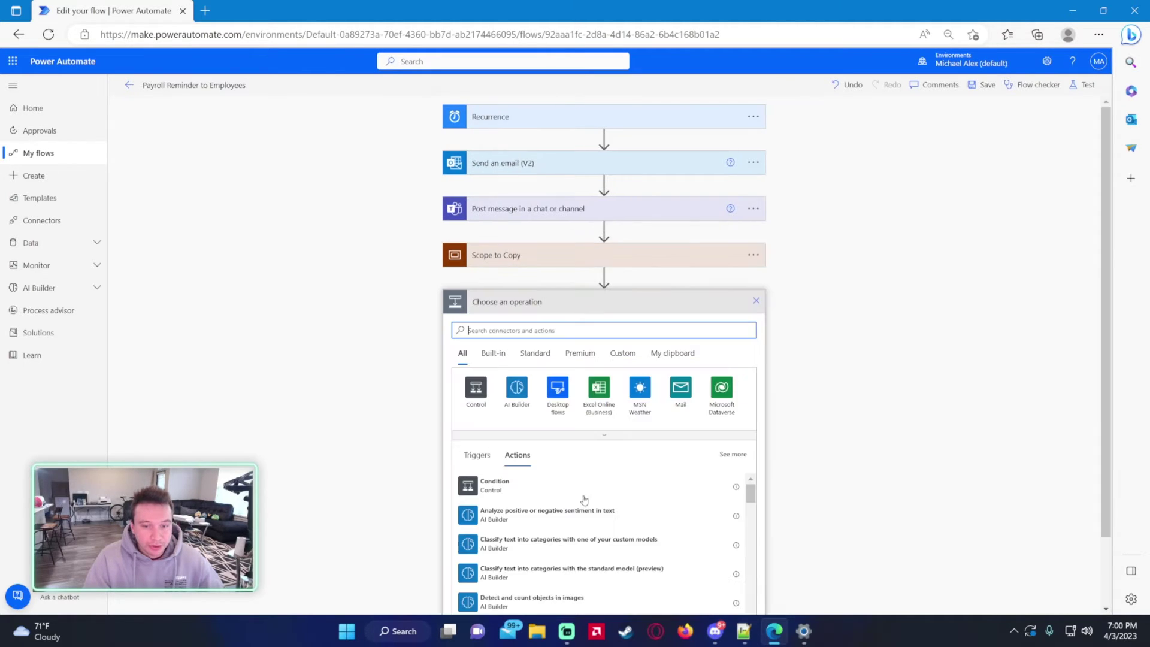
{"action": "left_click", "coordinate": [665, 353]}
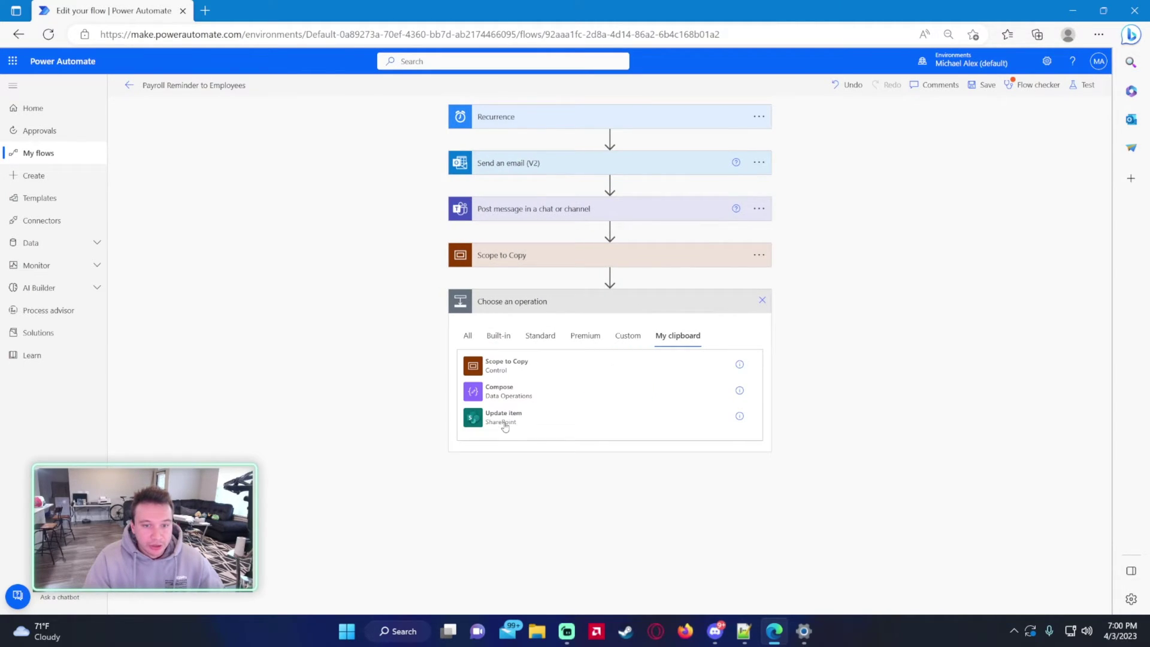
{"action": "left_click", "coordinate": [506, 426]}
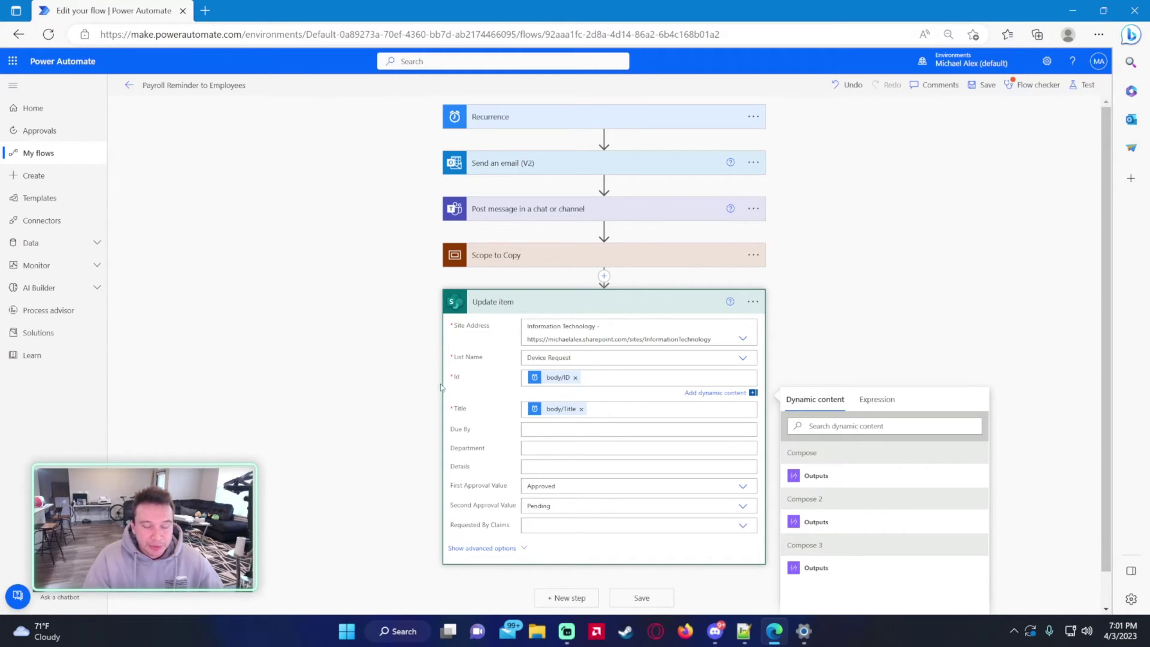
{"action": "left_click", "coordinate": [576, 377]}
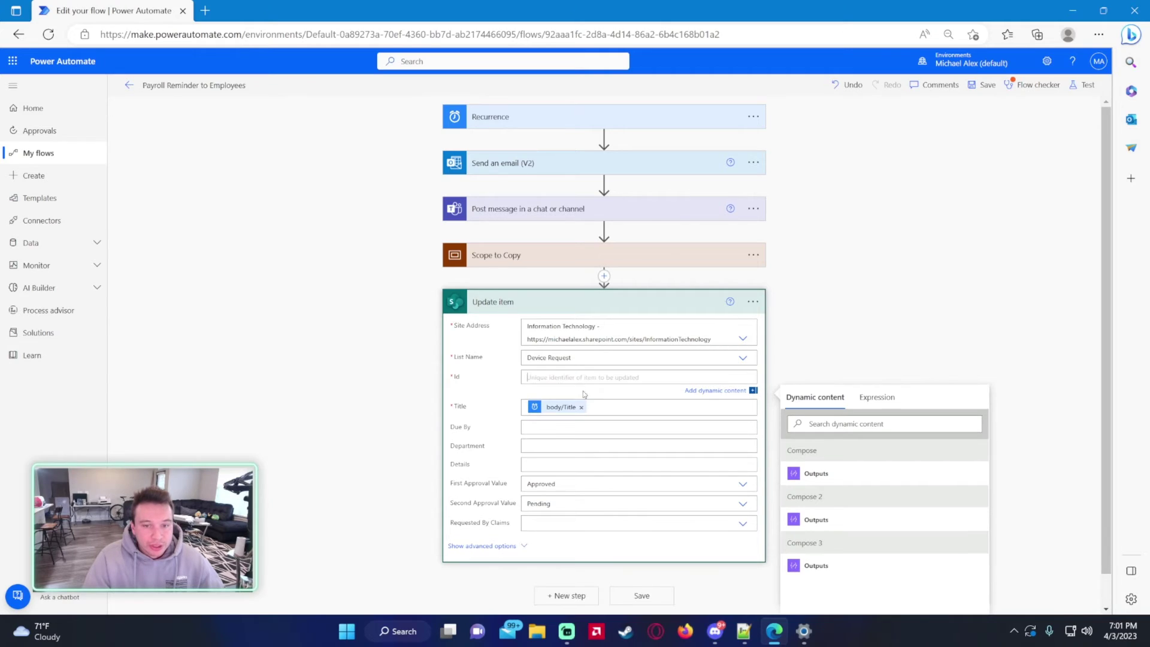
{"action": "left_click", "coordinate": [581, 410]}
{"action": "left_click", "coordinate": [572, 377]}
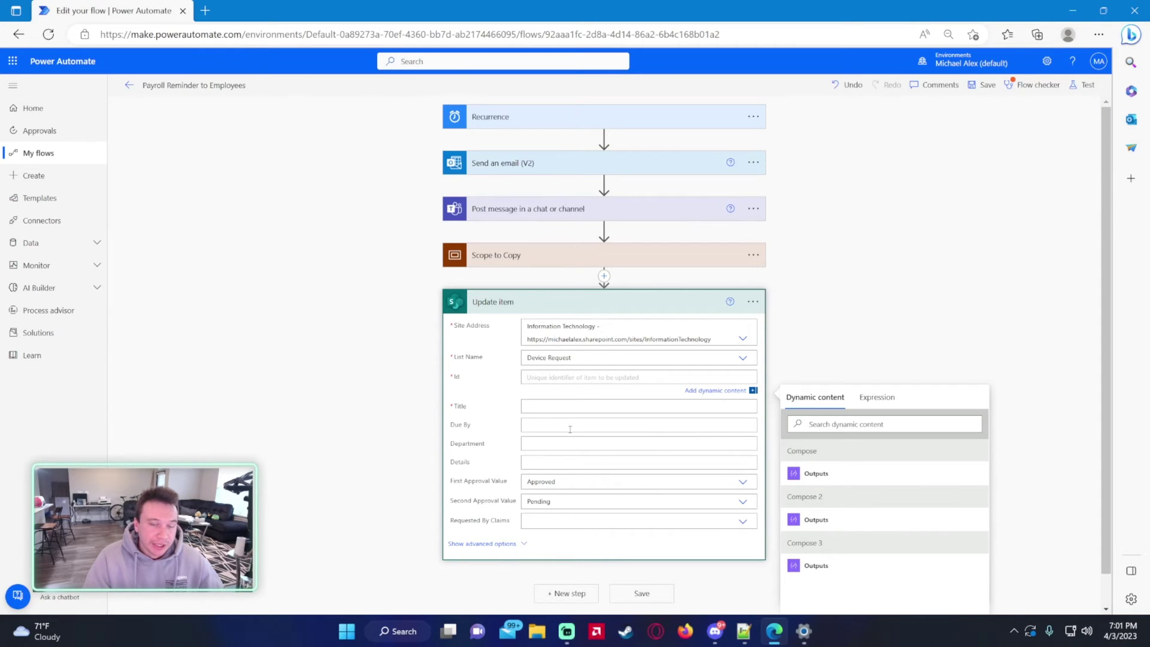
{"action": "left_click", "coordinate": [753, 302]}
{"action": "left_click", "coordinate": [806, 455]}
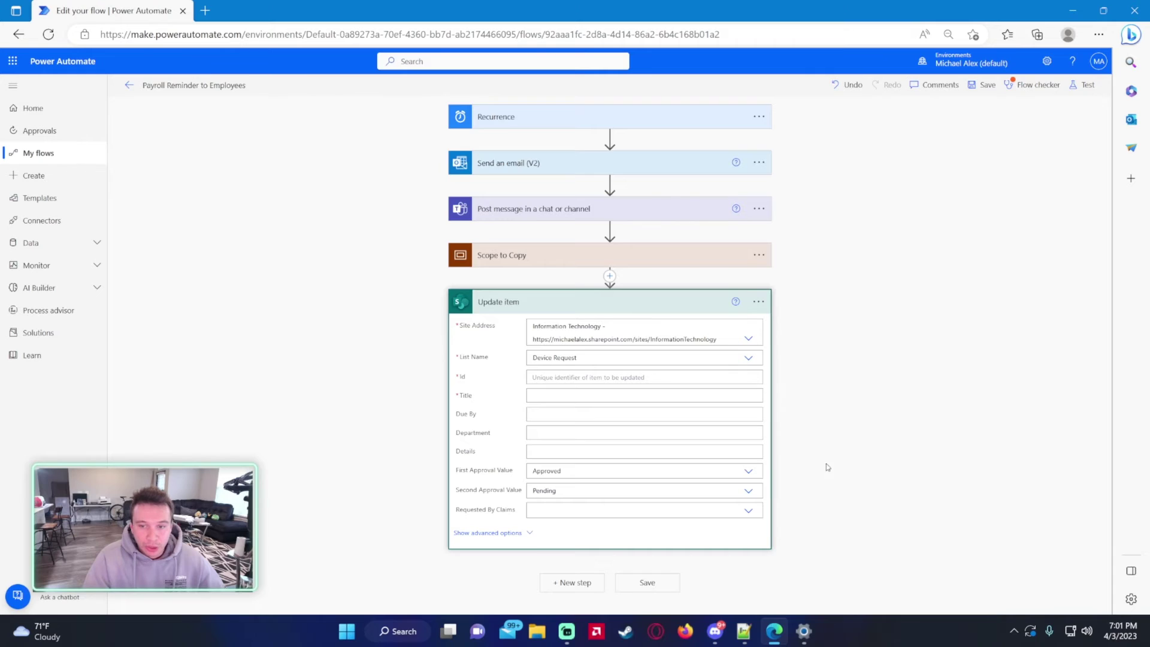
{"action": "left_click", "coordinate": [567, 356]}
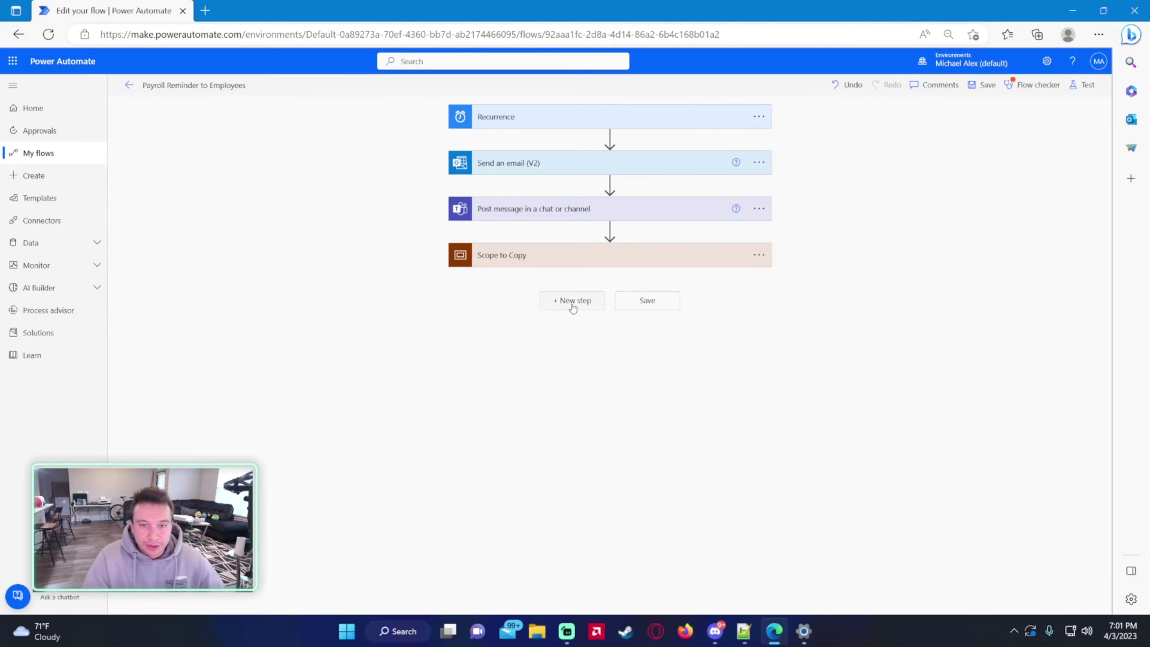
{"action": "left_click", "coordinate": [571, 301]}
{"action": "left_click", "coordinate": [670, 362]}
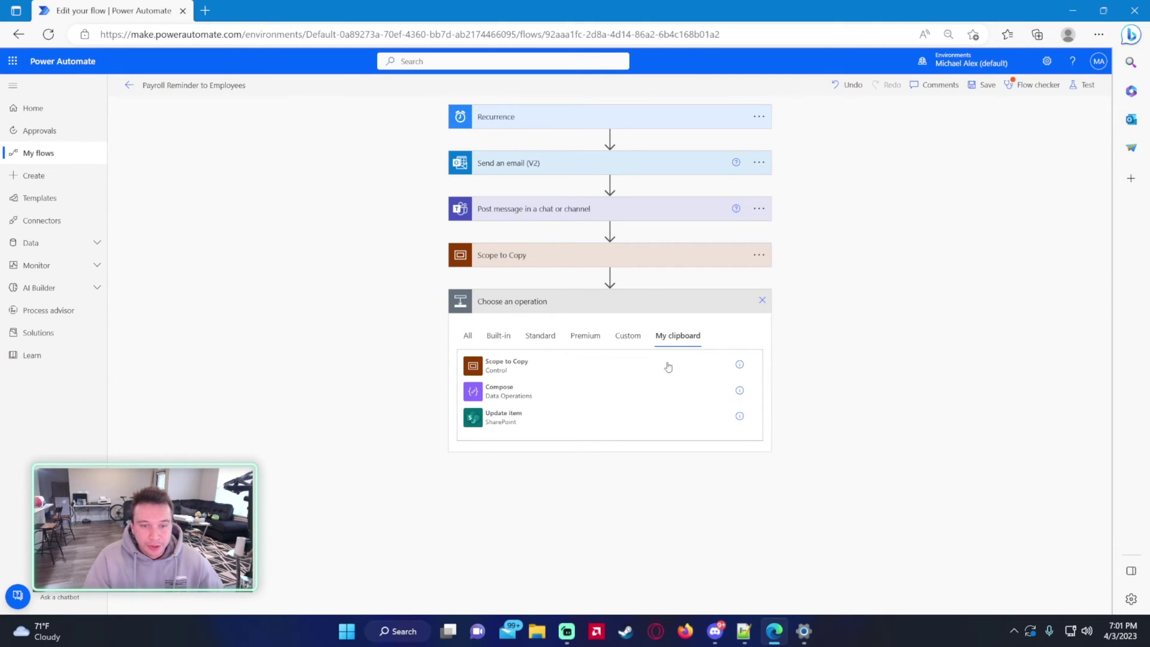
Step: Discard the pasted changes, exit the editor, and go back to the Cloud flows list
{"action": "left_click", "coordinate": [468, 336]}
{"action": "left_click", "coordinate": [129, 85]}
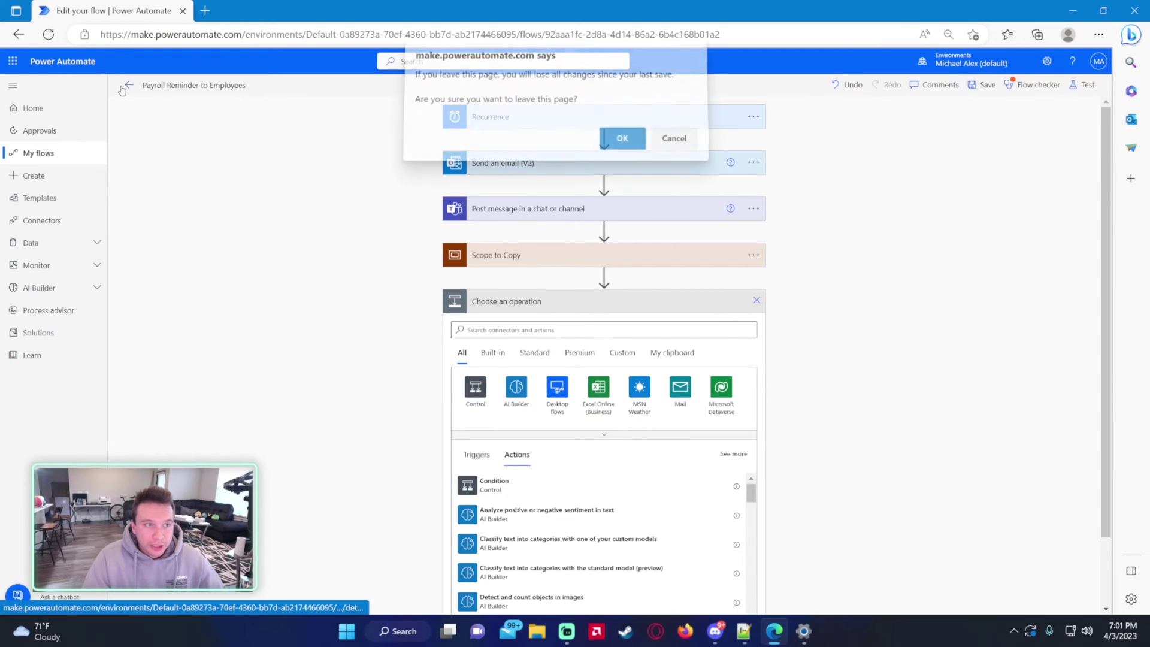
{"action": "left_click", "coordinate": [626, 144]}
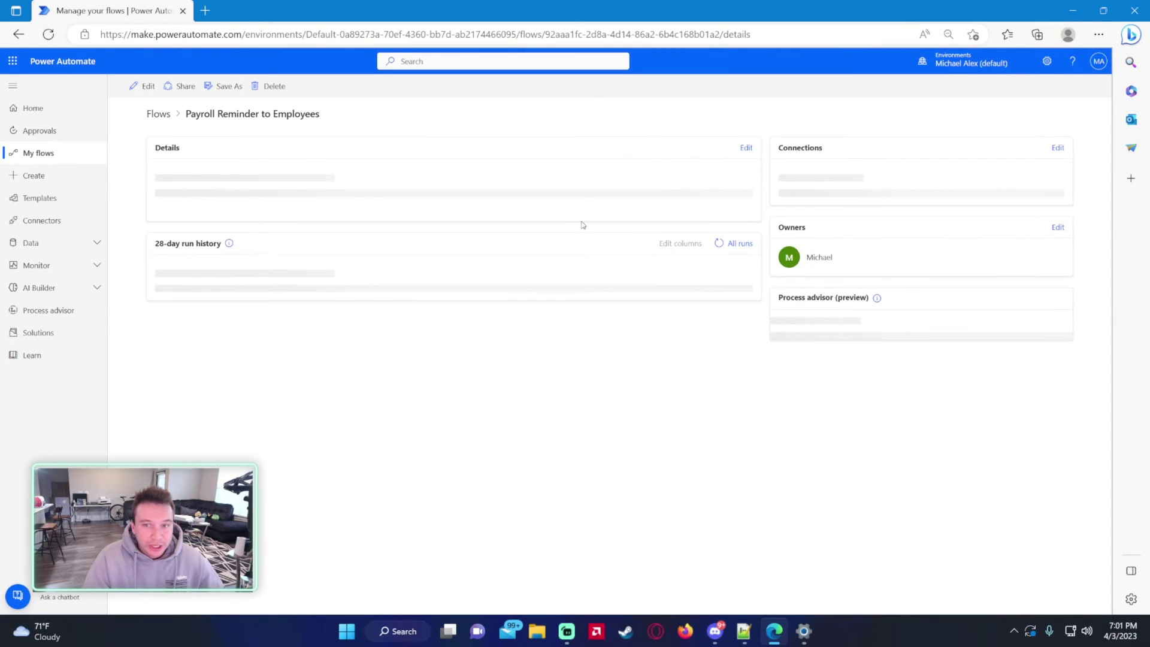
{"action": "left_click", "coordinate": [98, 148]}
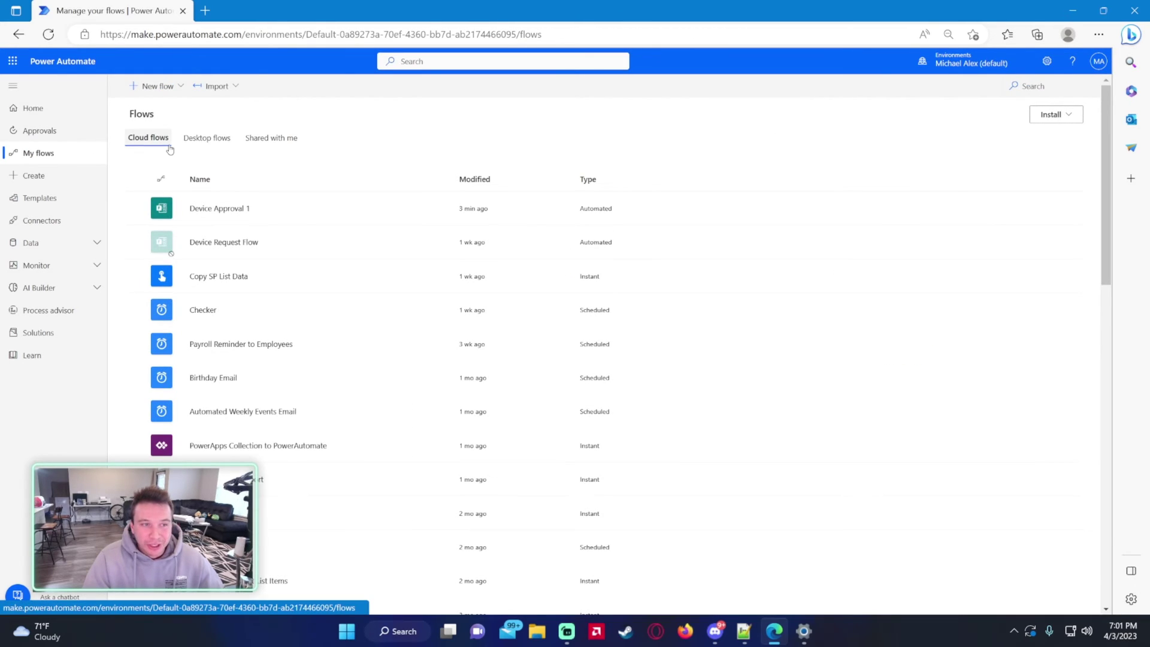